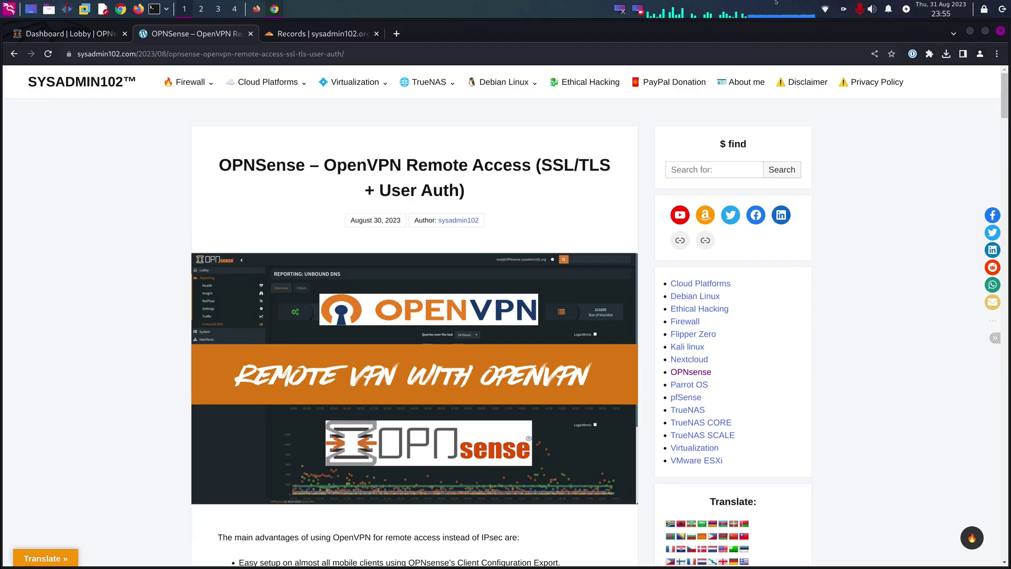
- Navigate to System > Trust > Authorities to list the three existing CAs, including R3 (ACME Client)
{"action": "left_click", "coordinate": [51, 33]}
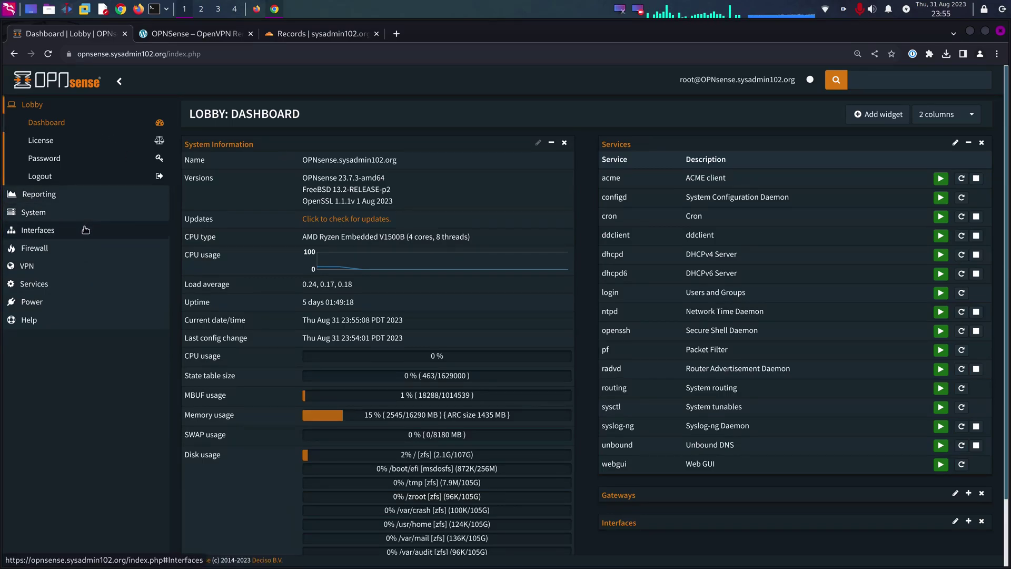
{"action": "left_click", "coordinate": [54, 214]}
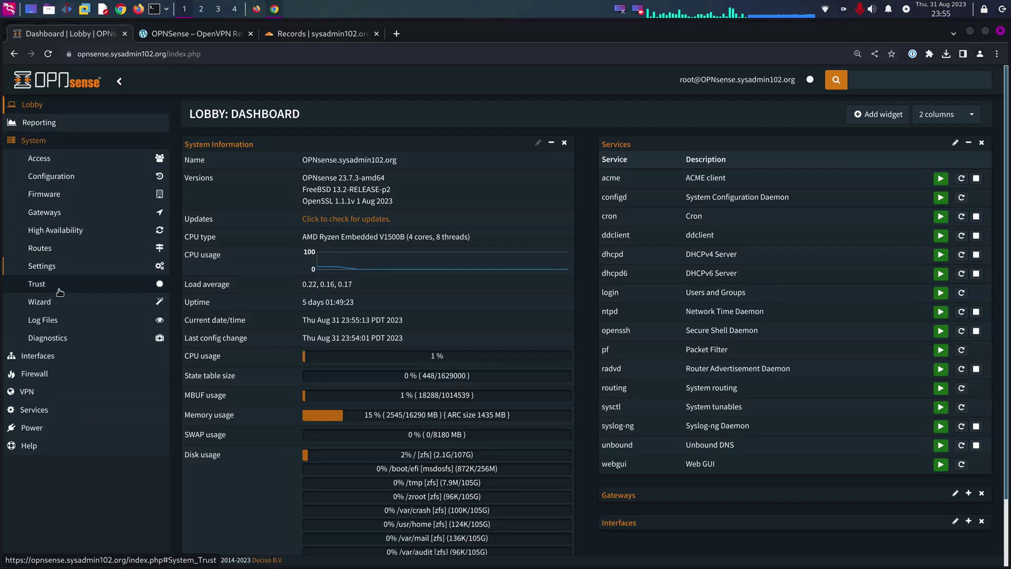
{"action": "left_click", "coordinate": [53, 285]}
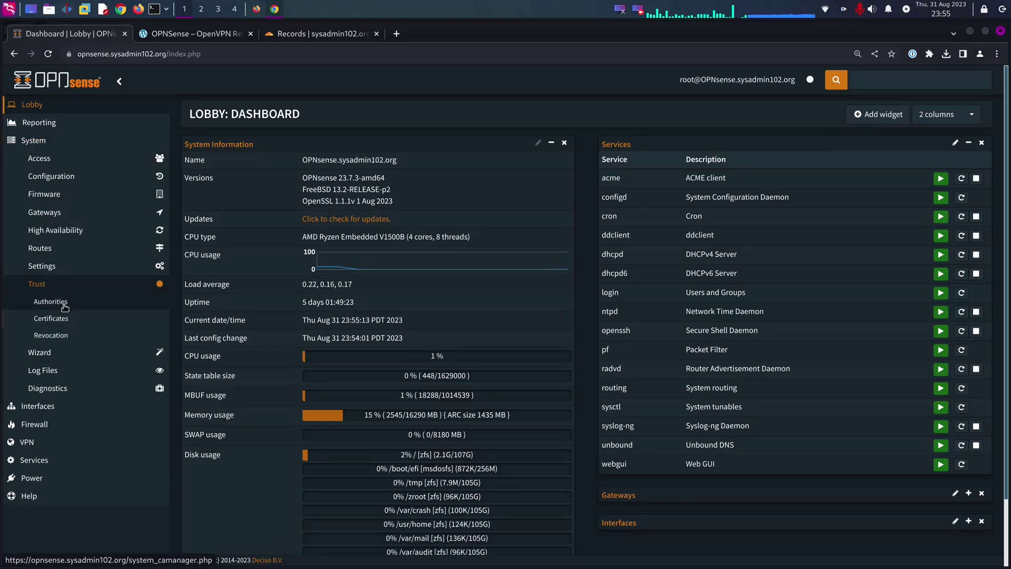
{"action": "left_click", "coordinate": [64, 304]}
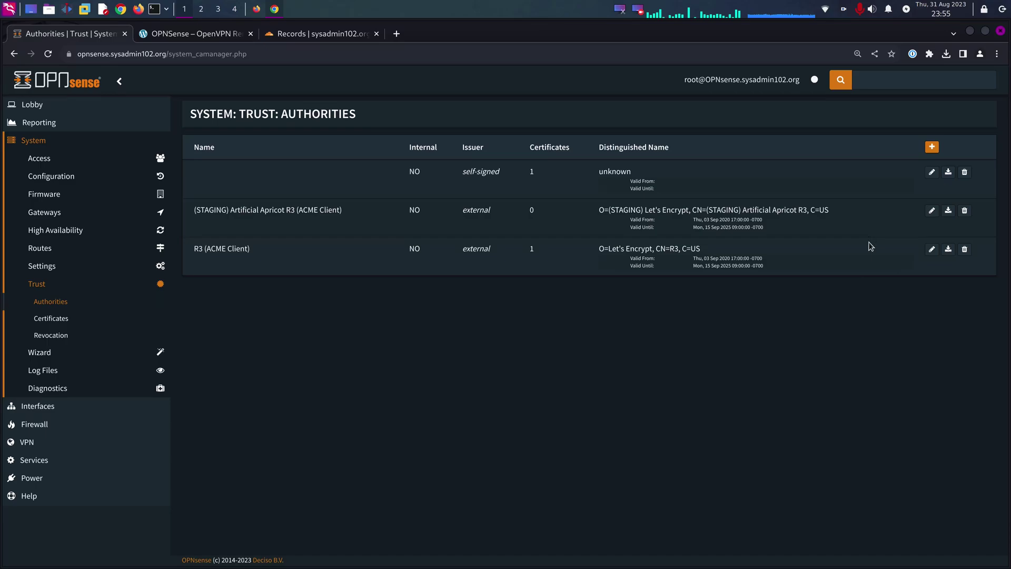
- Add a certificate authority named 'SYSADMIN102 SSL CA', created as an internal CA
{"action": "left_click", "coordinate": [931, 147]}
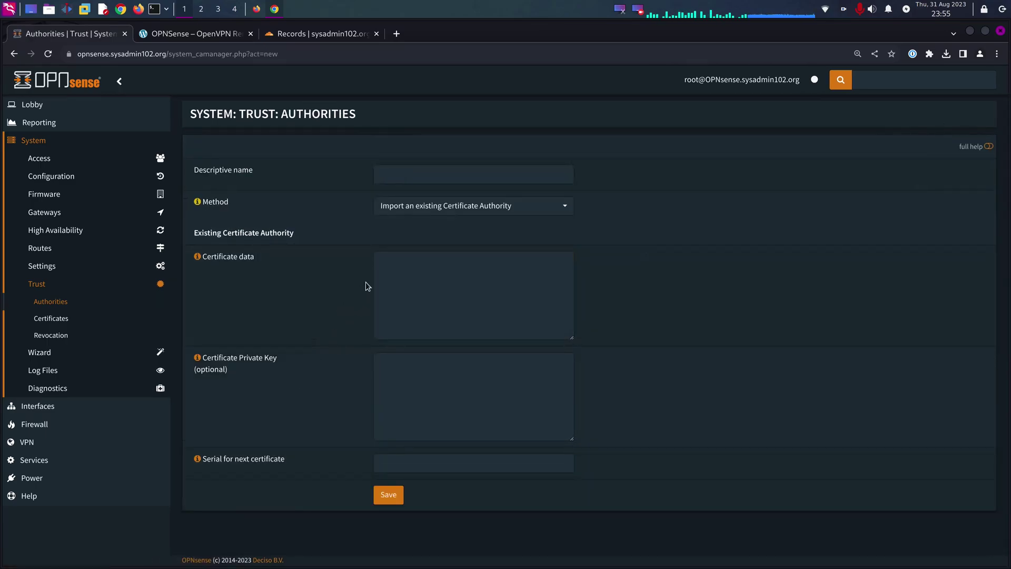
{"action": "left_click", "coordinate": [374, 273]}
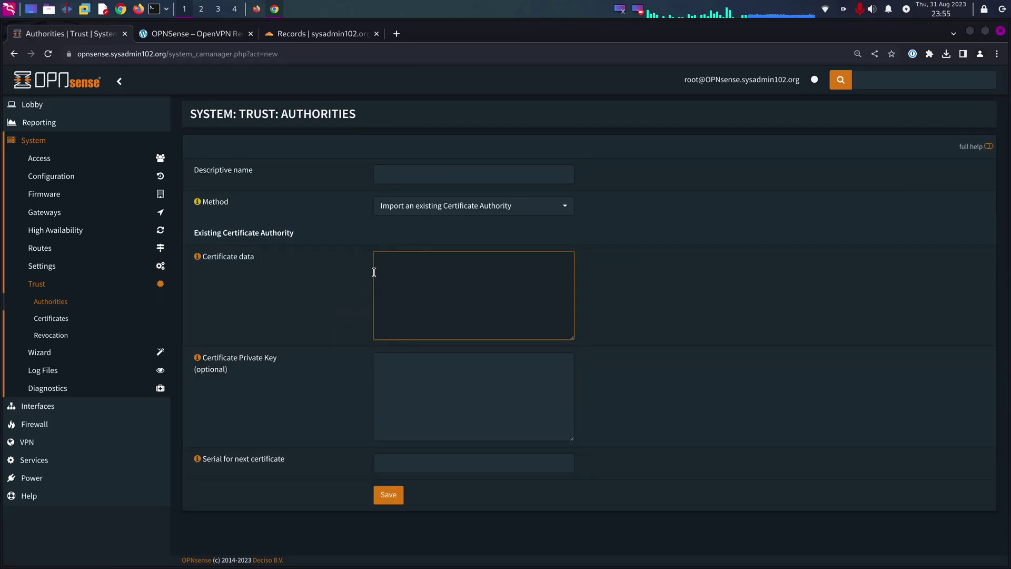
{"action": "left_click", "coordinate": [418, 172]}
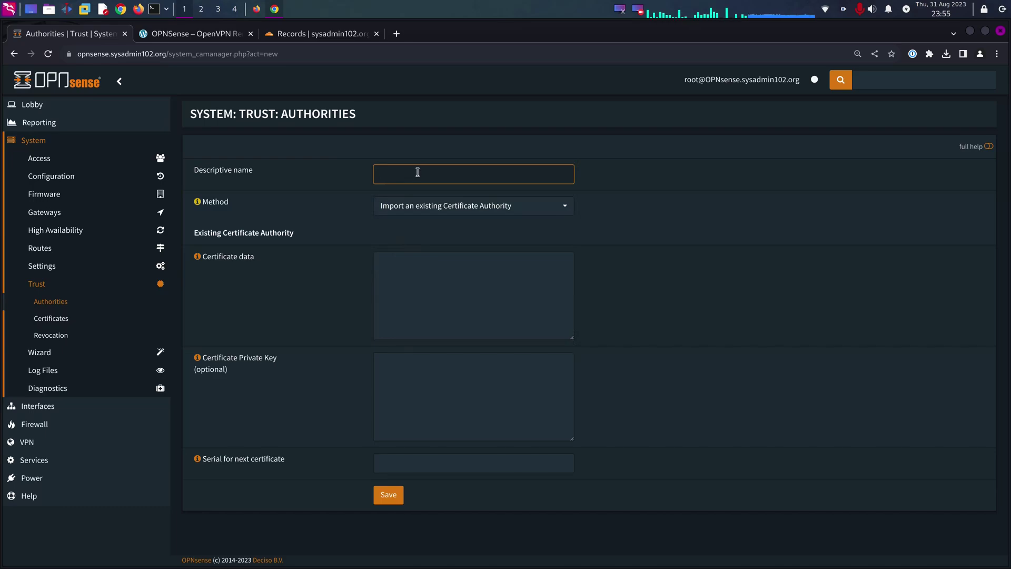
{"action": "type", "text": "SYSADMIN102 SSL "}
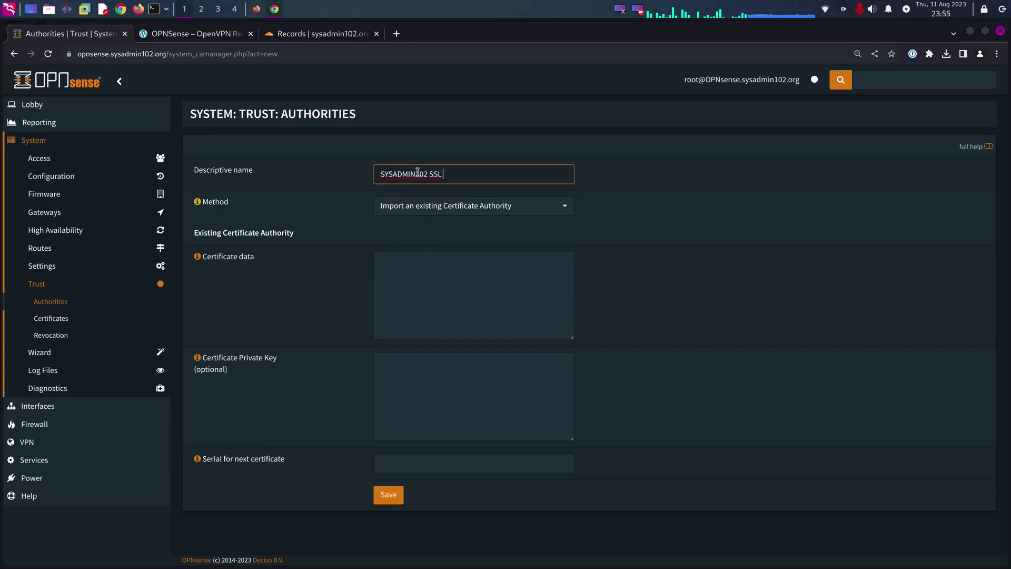
{"action": "type", "text": "CA"}
{"action": "left_click", "coordinate": [474, 205]}
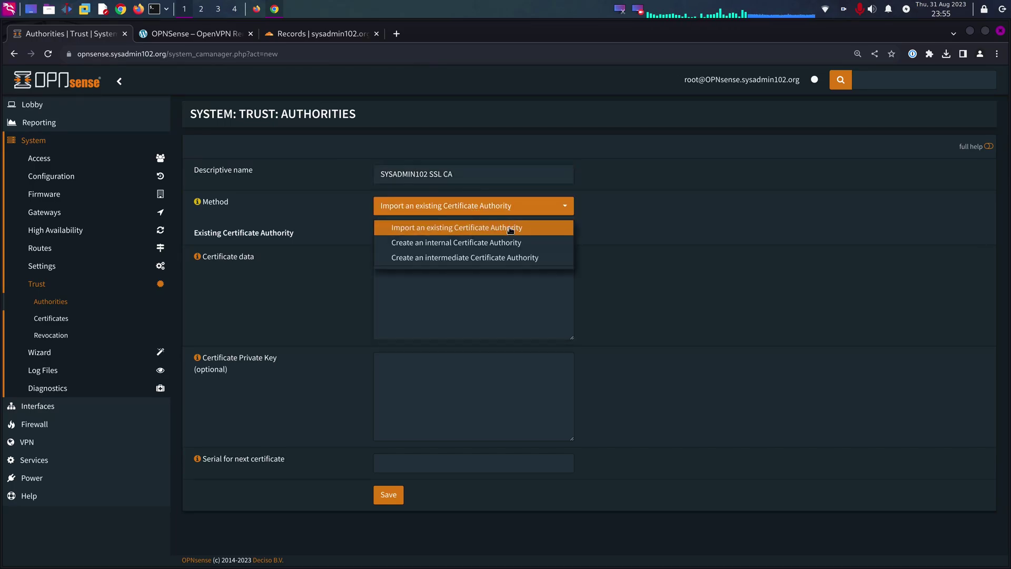
{"action": "left_click", "coordinate": [487, 248]}
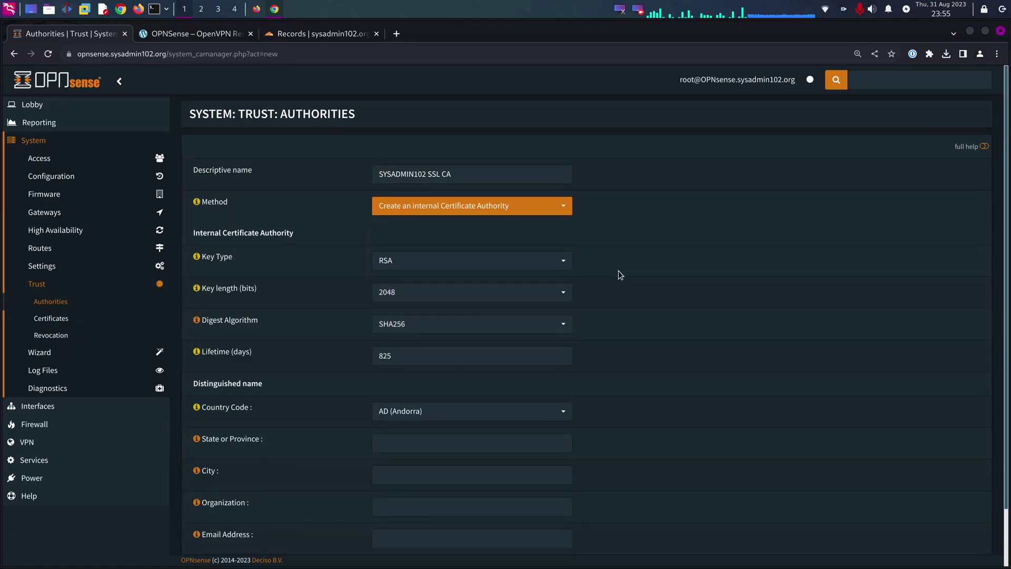
- Set the CA's key length to 4096, digest to SHA512 and lifetime to 3650 days
{"action": "scroll", "coordinate": [675, 259], "scroll_direction": "down", "scroll_amount": 2}
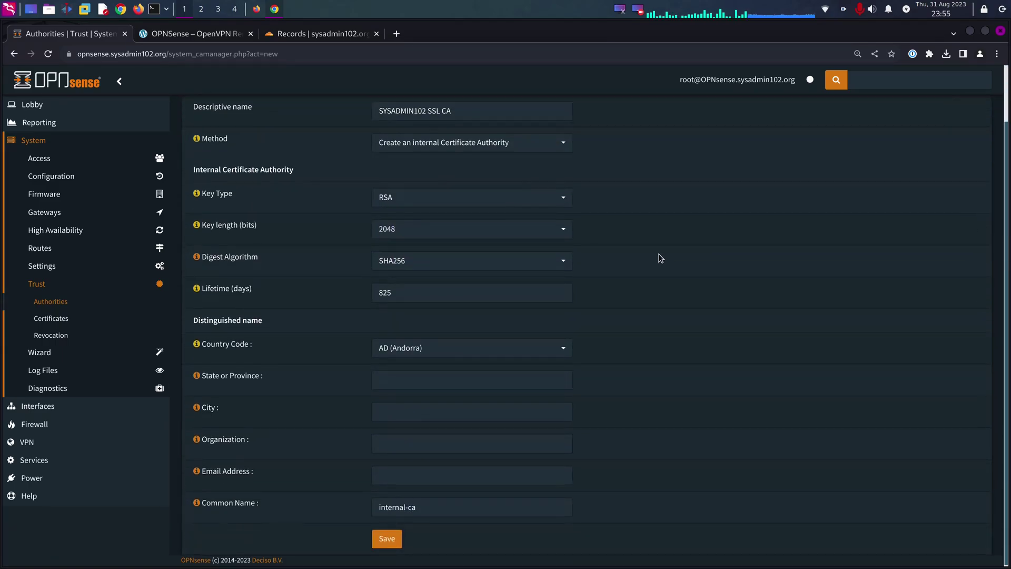
{"action": "left_click", "coordinate": [532, 230]}
{"action": "left_click", "coordinate": [409, 314]}
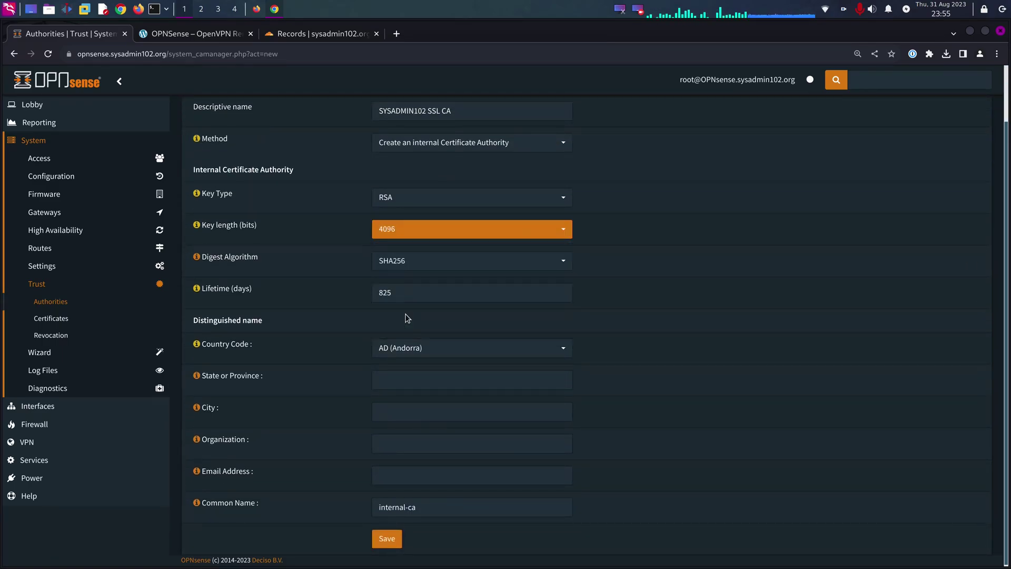
{"action": "left_click", "coordinate": [407, 274]}
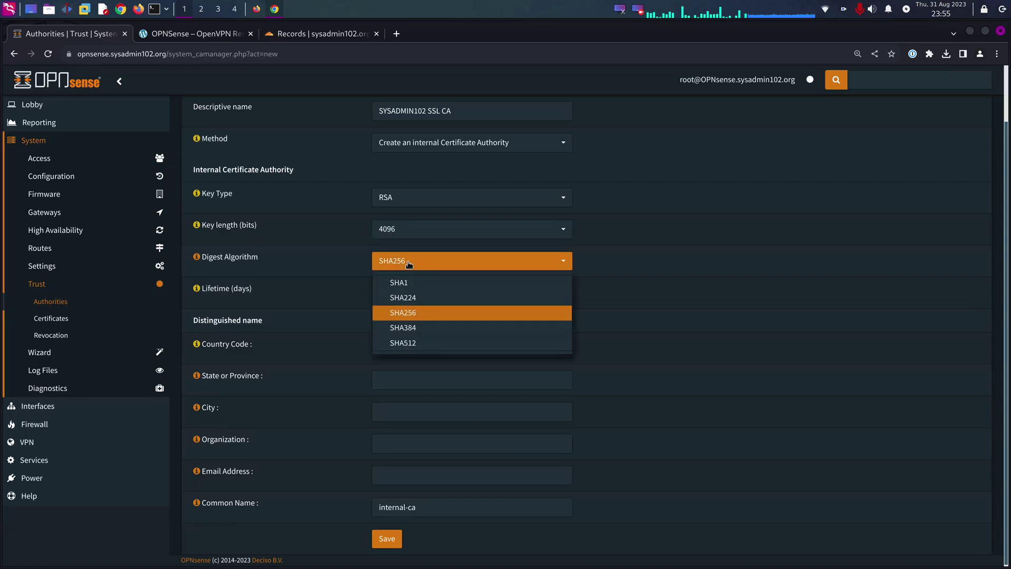
{"action": "left_click", "coordinate": [412, 342]}
{"action": "left_click", "coordinate": [673, 325]}
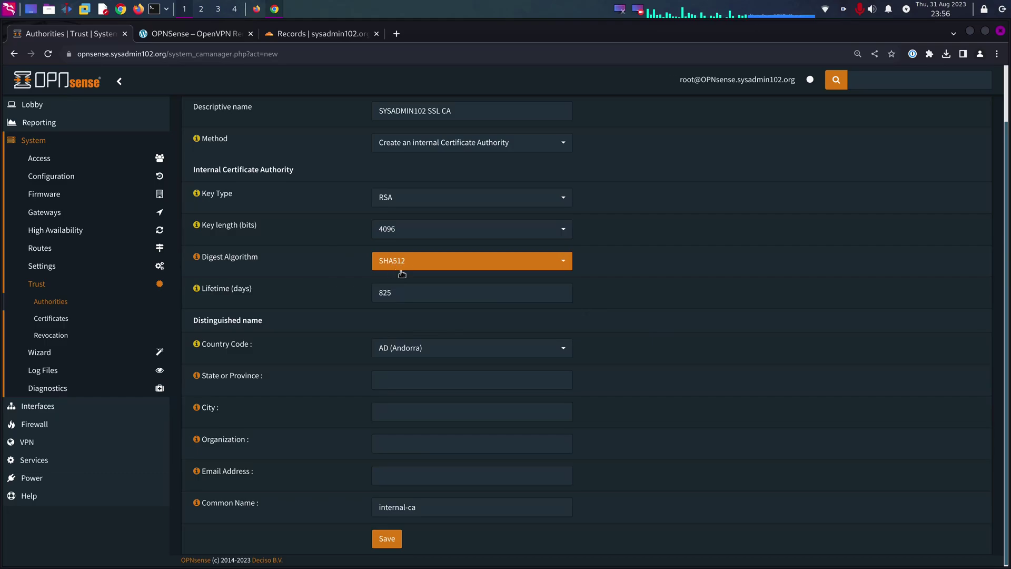
{"action": "key", "text": "Tab"}
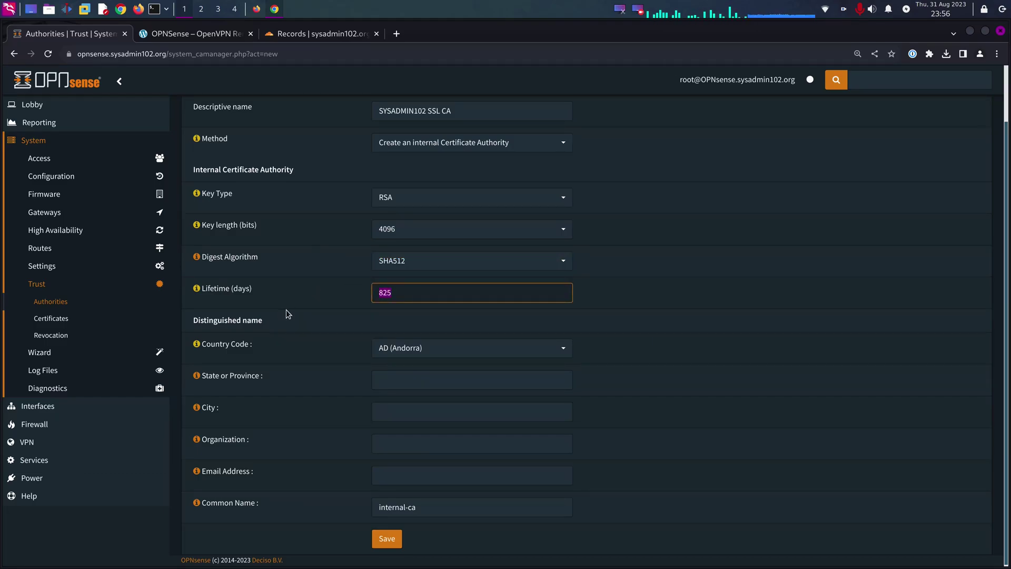
{"action": "type", "text": "3650"}
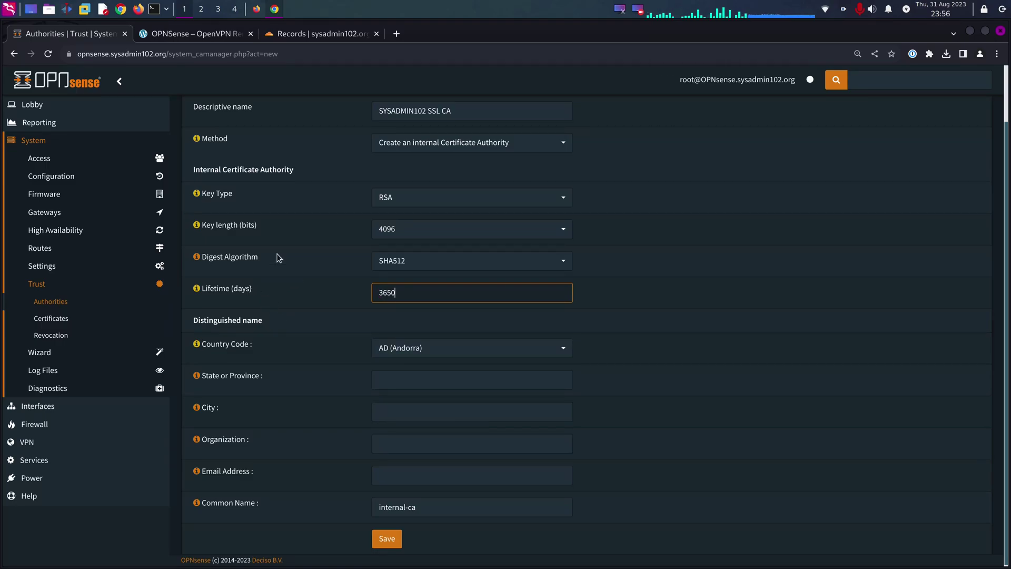
- Set the CA's country to US and state to California
{"action": "left_click", "coordinate": [387, 347]}
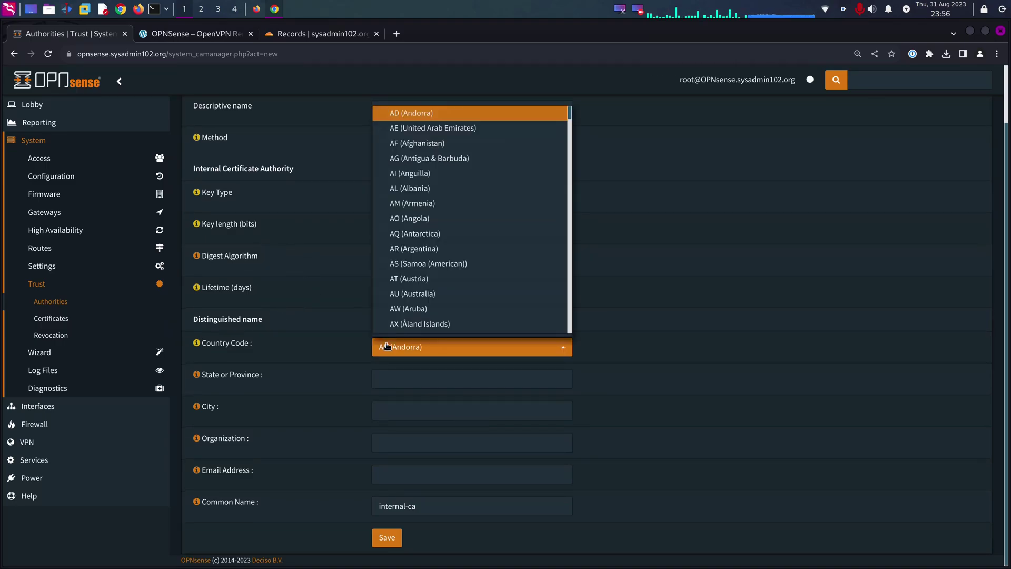
{"action": "scroll", "coordinate": [532, 196], "scroll_direction": "down", "scroll_amount": 20}
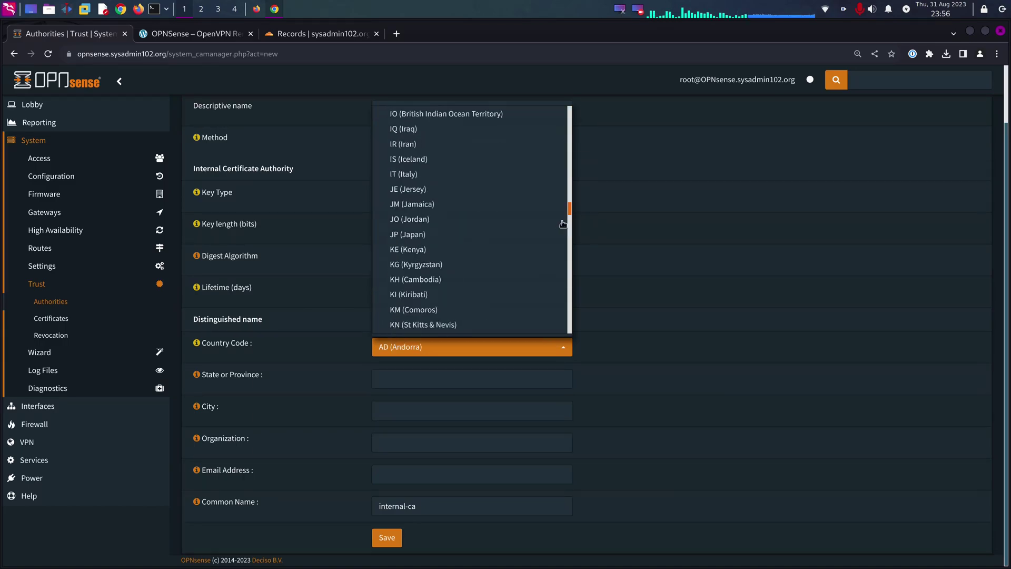
{"action": "scroll", "coordinate": [563, 224], "scroll_direction": "down", "scroll_amount": 20}
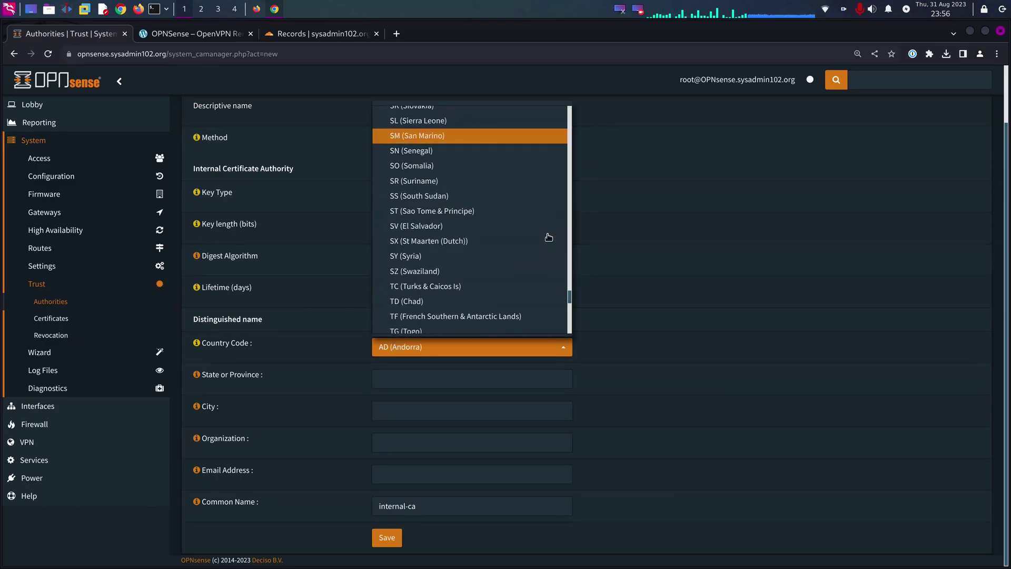
{"action": "scroll", "coordinate": [548, 237], "scroll_direction": "down", "scroll_amount": 20}
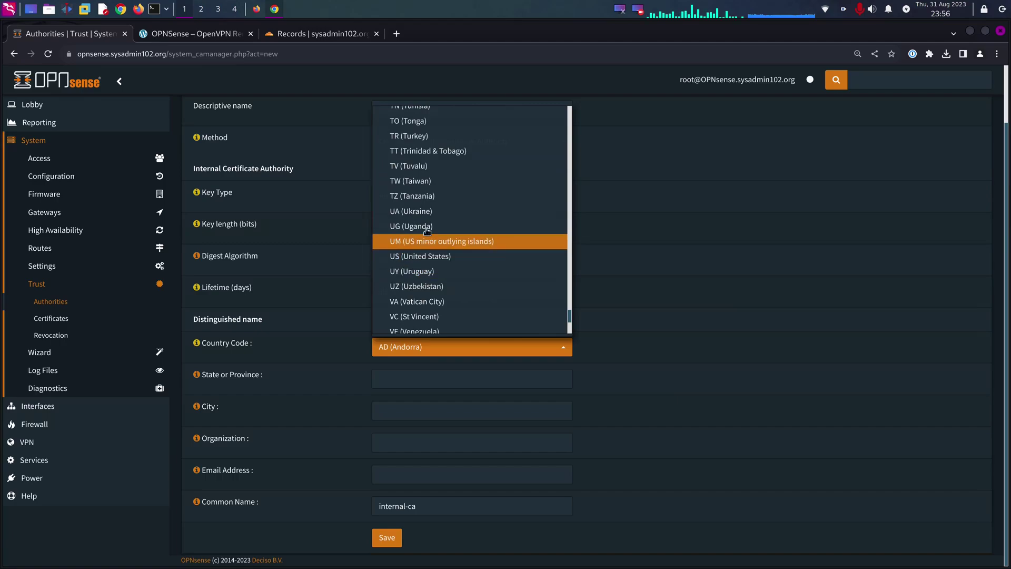
{"action": "left_click", "coordinate": [426, 255]}
{"action": "left_click", "coordinate": [417, 380]}
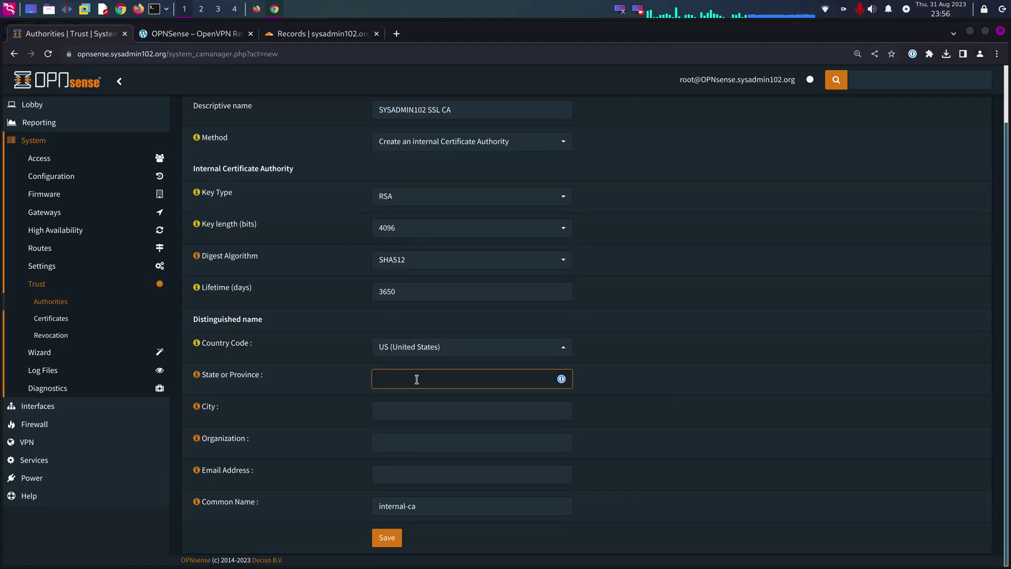
{"action": "type", "text": "California"}
- Enter city San Jose, organization SYSADMIN102 LLC and the tech-support e-mail address
{"action": "key", "text": "Tab"}
{"action": "key", "text": "Tab"}
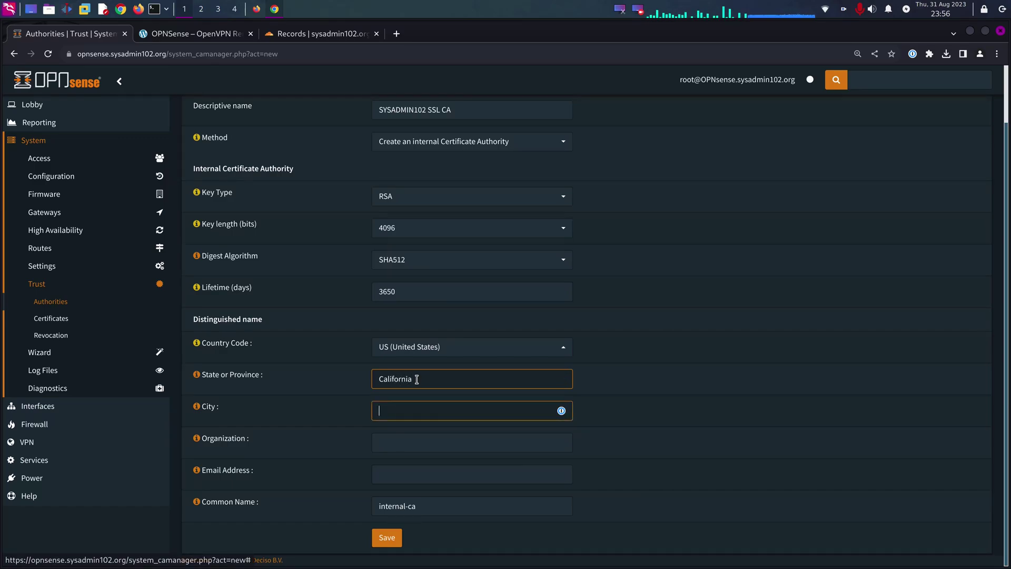
{"action": "type", "text": "SAn Jo"}
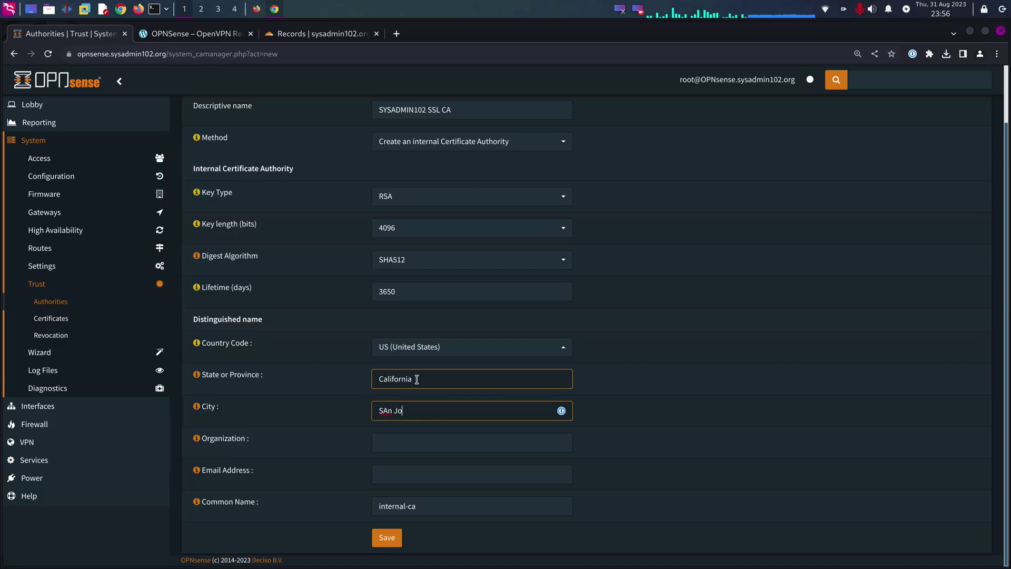
{"action": "key", "text": "BackSpace"}
{"action": "key", "text": "BackSpace"}
{"action": "type", "text": "an Jose"}
{"action": "key", "text": "Tab"}
{"action": "key", "text": "Tab"}
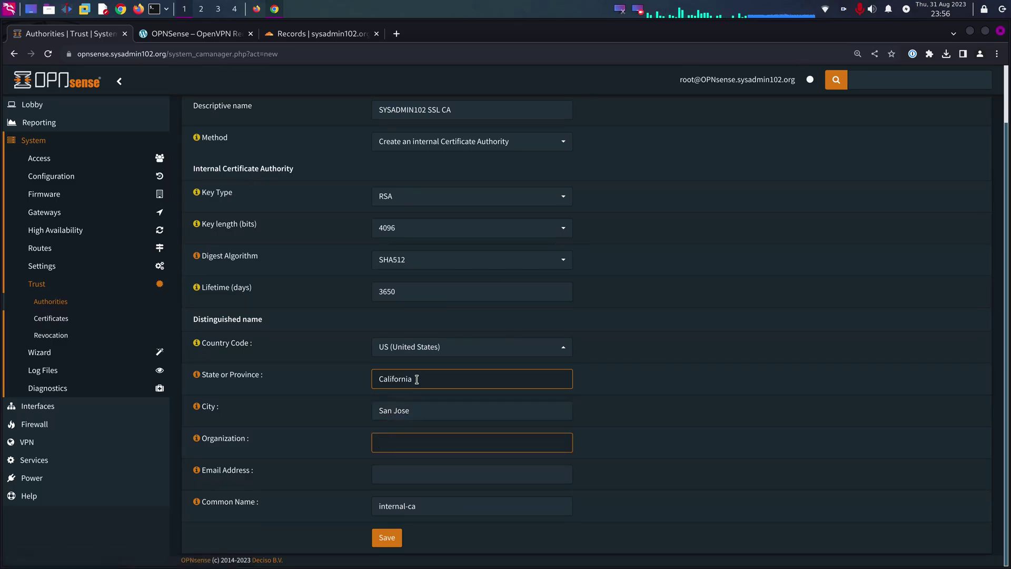
{"action": "type", "text": "SYSADMIN102"}
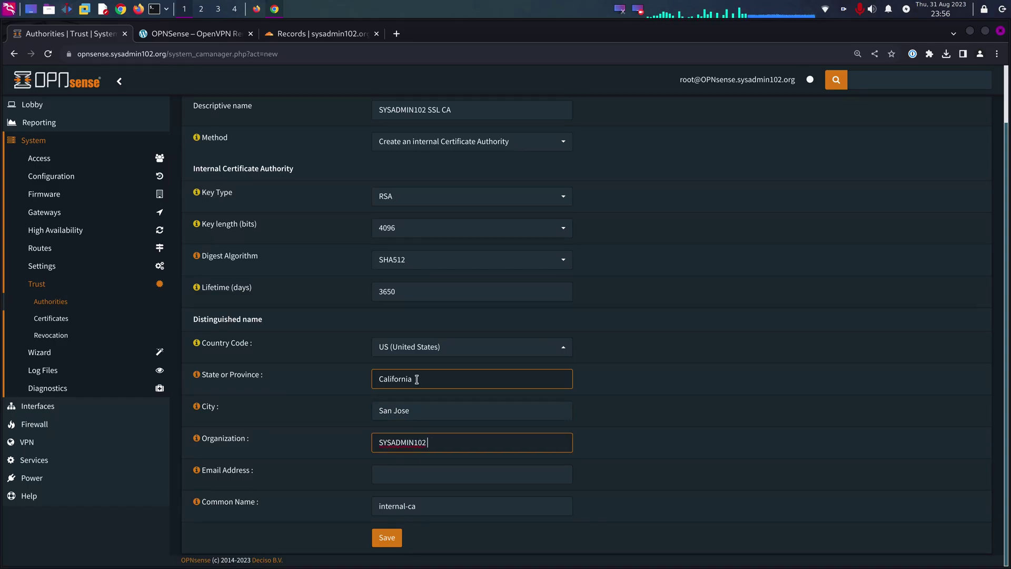
{"action": "type", "text": " LLC"}
{"action": "key", "text": "Tab"}
{"action": "key", "text": "Tab"}
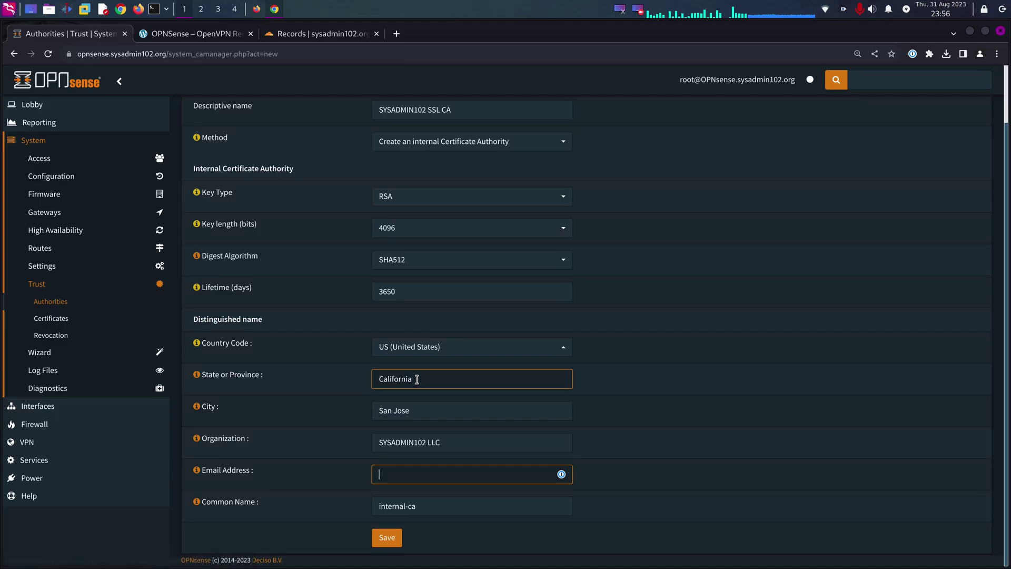
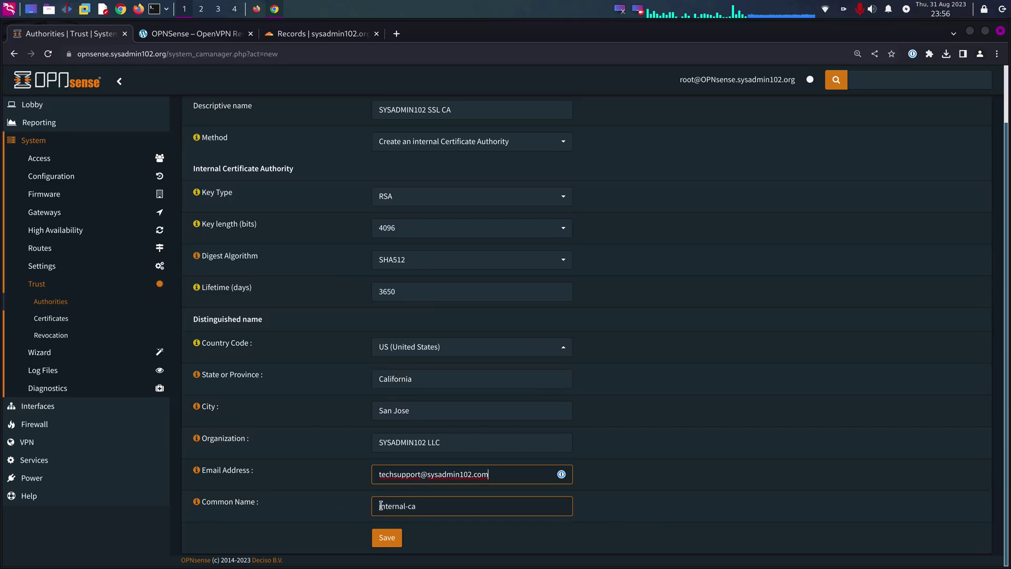
- Replace the Common Name internal-ca with the descriptive name SYSADMIN102 SSL CA
{"action": "left_click", "coordinate": [463, 108]}
{"action": "key", "text": "ctrl+a"}
{"action": "key", "text": "ctrl+c"}
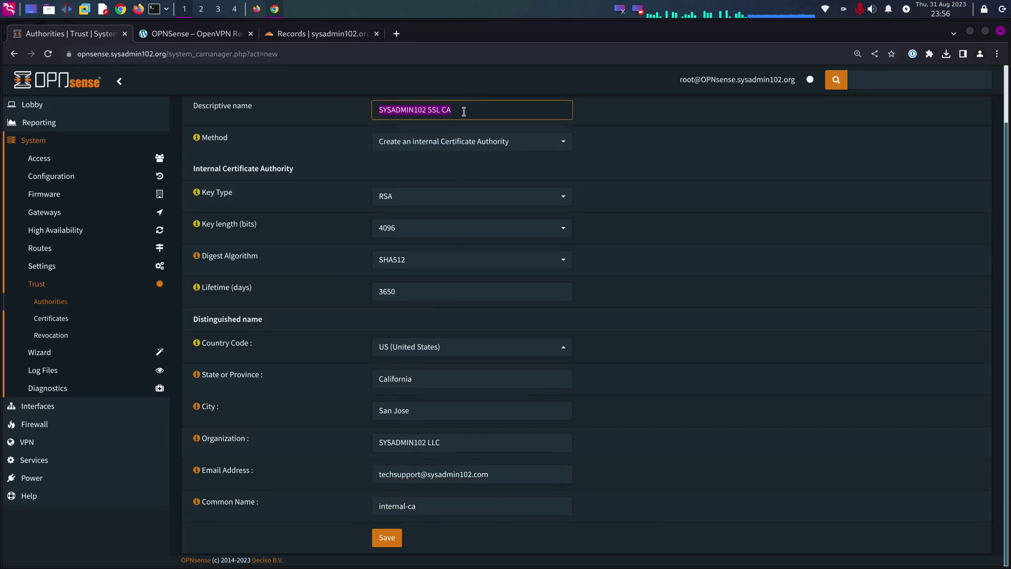
{"action": "left_click", "coordinate": [422, 504]}
{"action": "key", "text": "ctrl+a"}
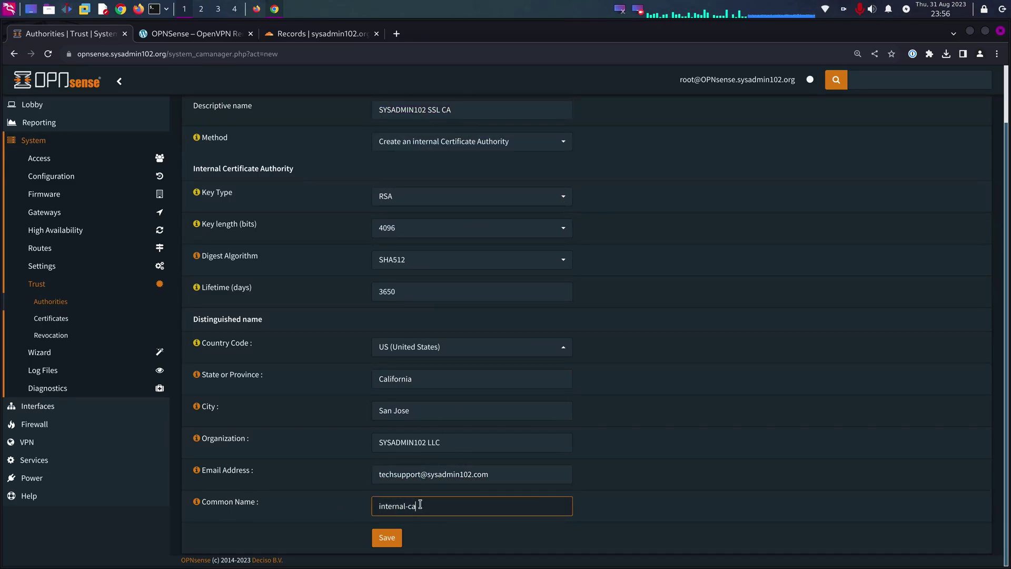
{"action": "key", "text": "ctrl+v"}
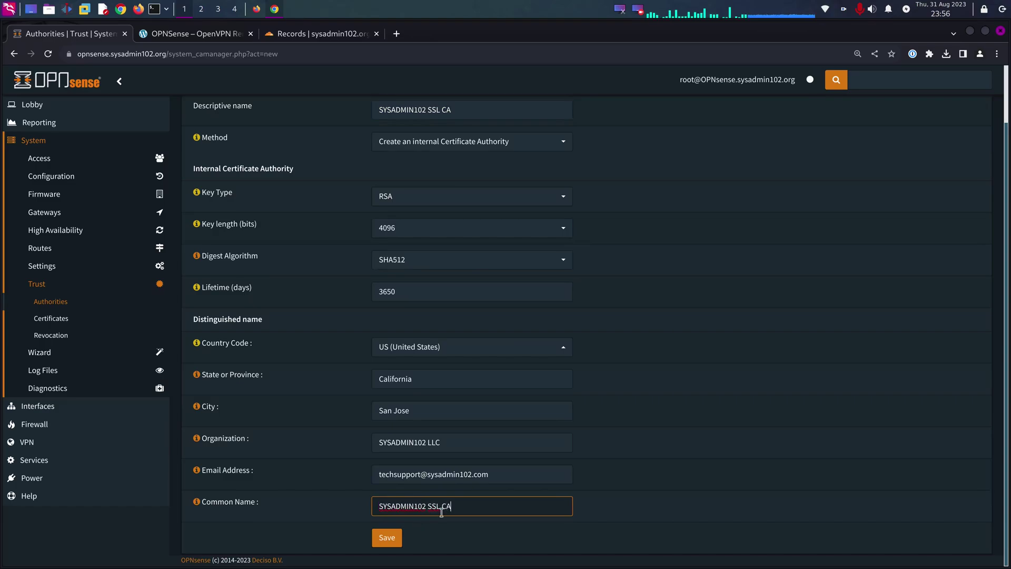
{"action": "left_click", "coordinate": [445, 540]}
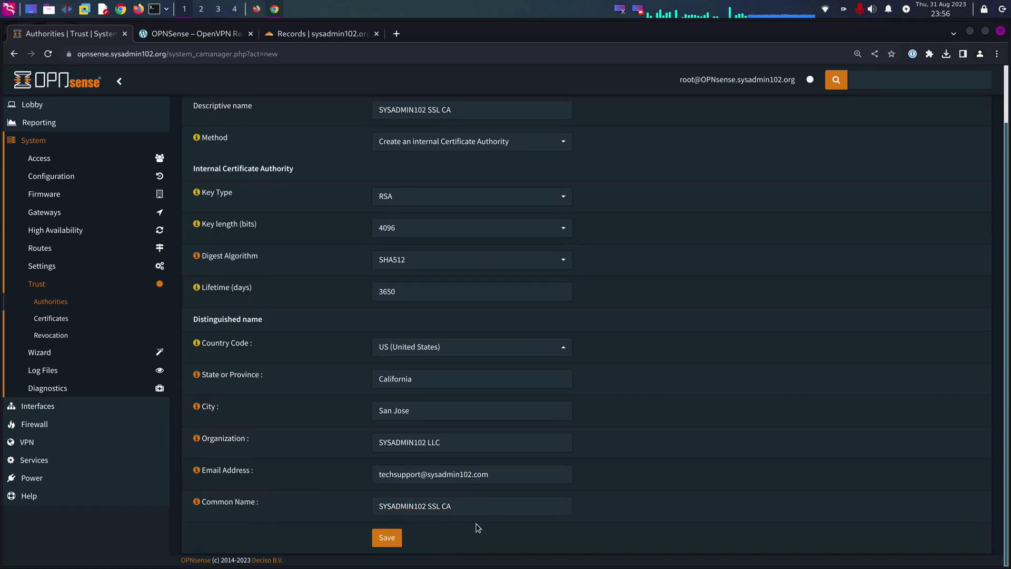
- Save the new CA and begin an internal certificate on the Certificates page
{"action": "left_click", "coordinate": [399, 544]}
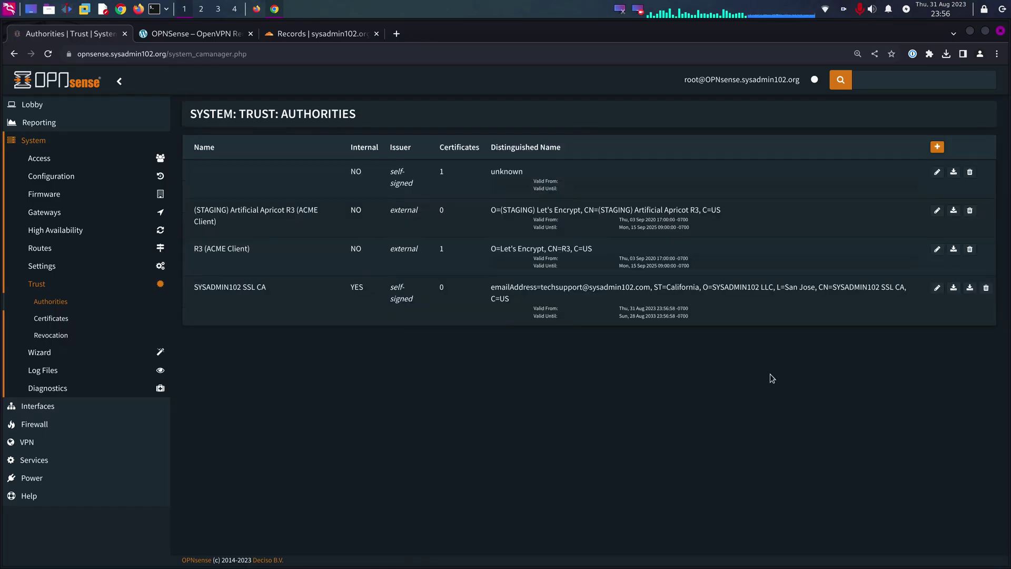
{"action": "left_click", "coordinate": [61, 319]}
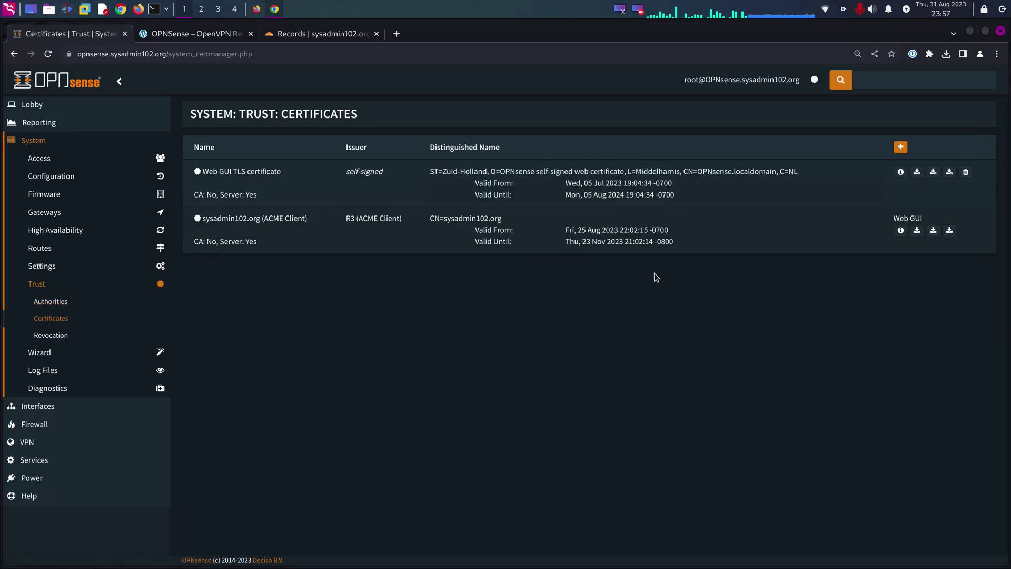
{"action": "left_click", "coordinate": [900, 146]}
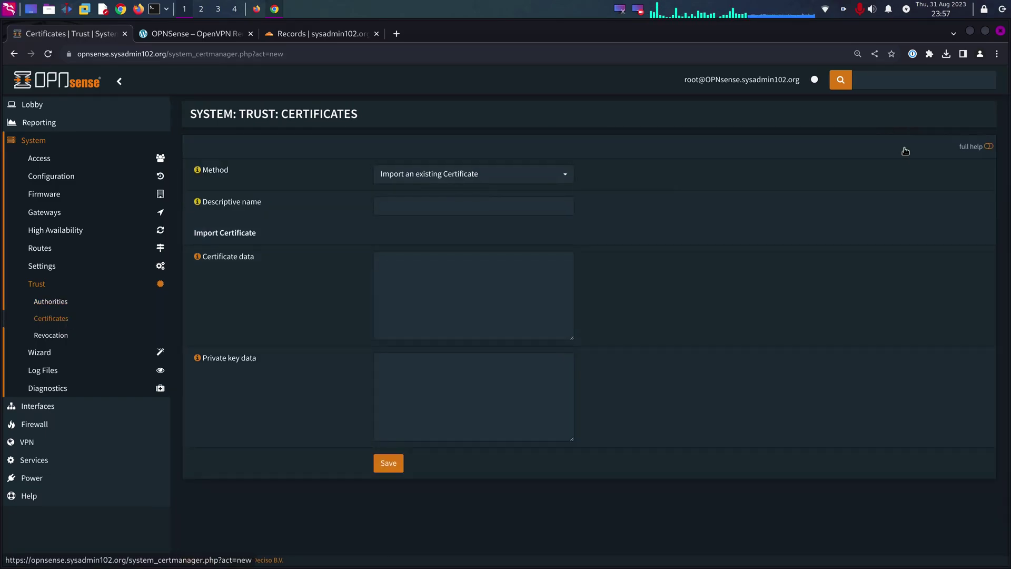
{"action": "left_click", "coordinate": [520, 182]}
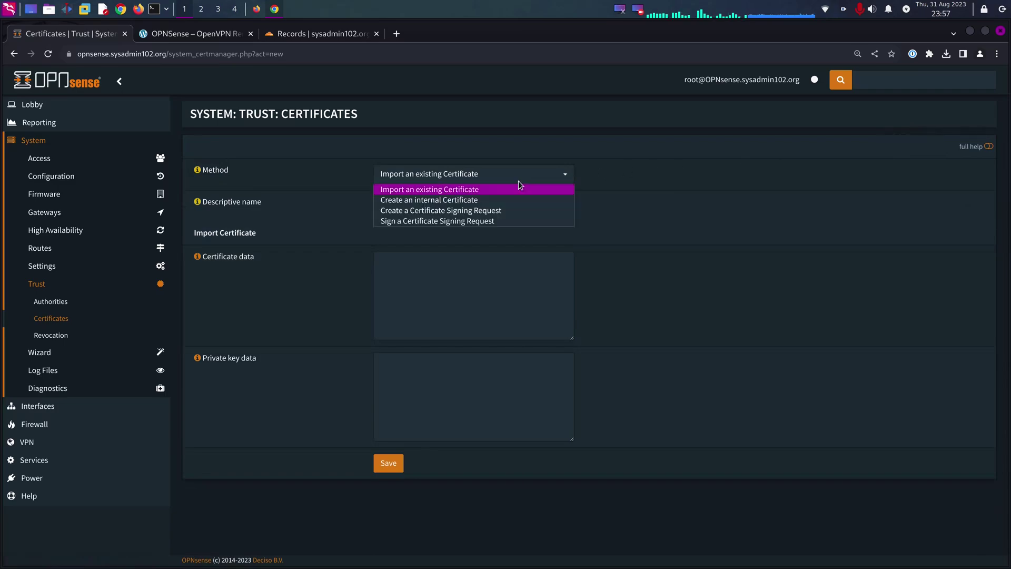
{"action": "left_click", "coordinate": [472, 204]}
{"action": "left_click", "coordinate": [481, 205]}
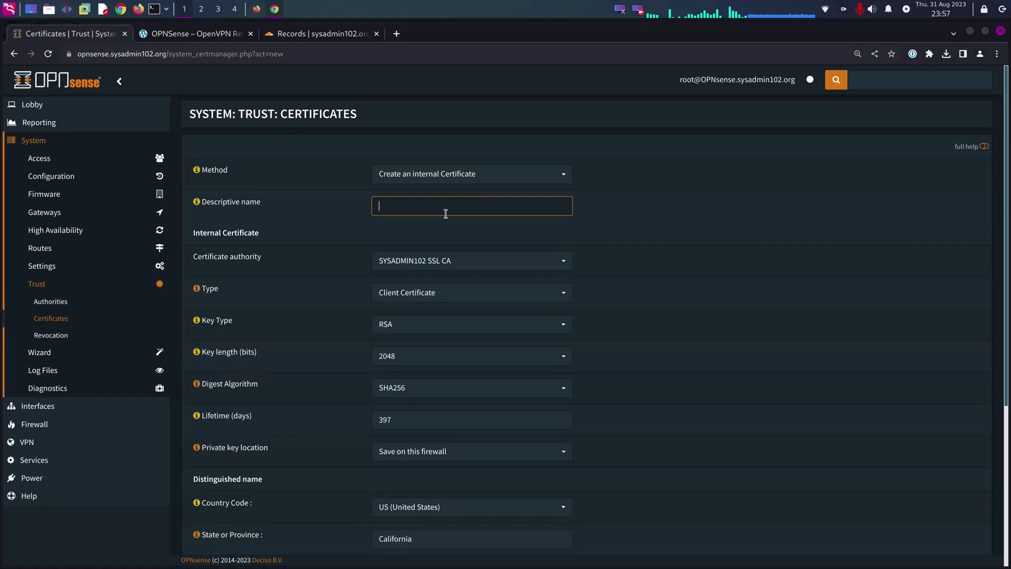
- Name the certificate 'SYSADMIN102 LLC Server Certificate' and make it a server certificate
{"action": "type", "text": "sysadmin102"}
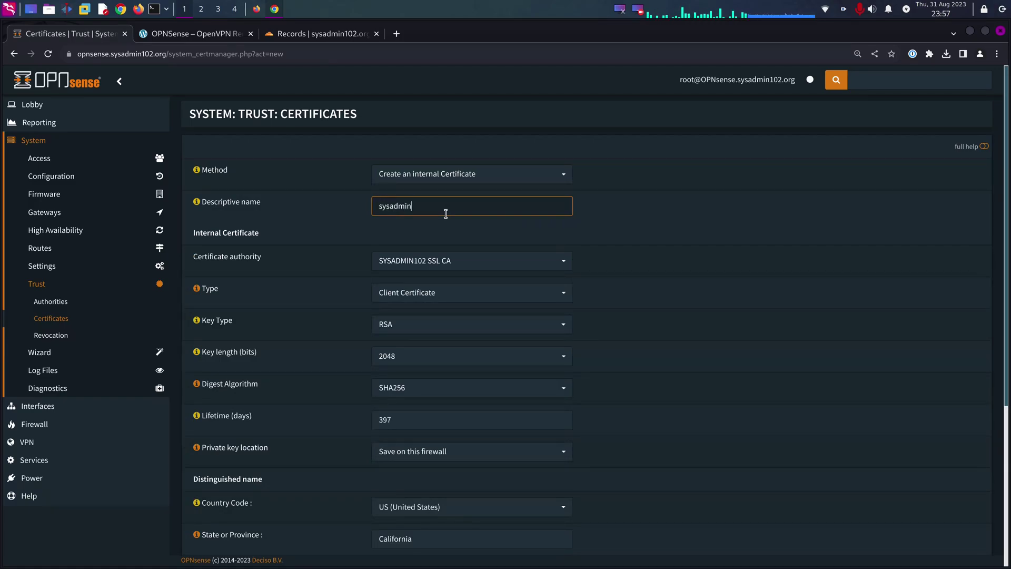
{"action": "key", "text": "BackSpace"}
{"action": "key", "text": "BackSpace"}
{"action": "key", "text": "BackSpace"}
{"action": "key", "text": "BackSpace"}
{"action": "key", "text": "BackSpace"}
{"action": "key", "text": "BackSpace"}
{"action": "key", "text": "BackSpace"}
{"action": "key", "text": "BackSpace"}
{"action": "key", "text": "BackSpace"}
{"action": "key", "text": "BackSpace"}
{"action": "key", "text": "BackSpace"}
{"action": "type", "text": "SYSADMIN"}
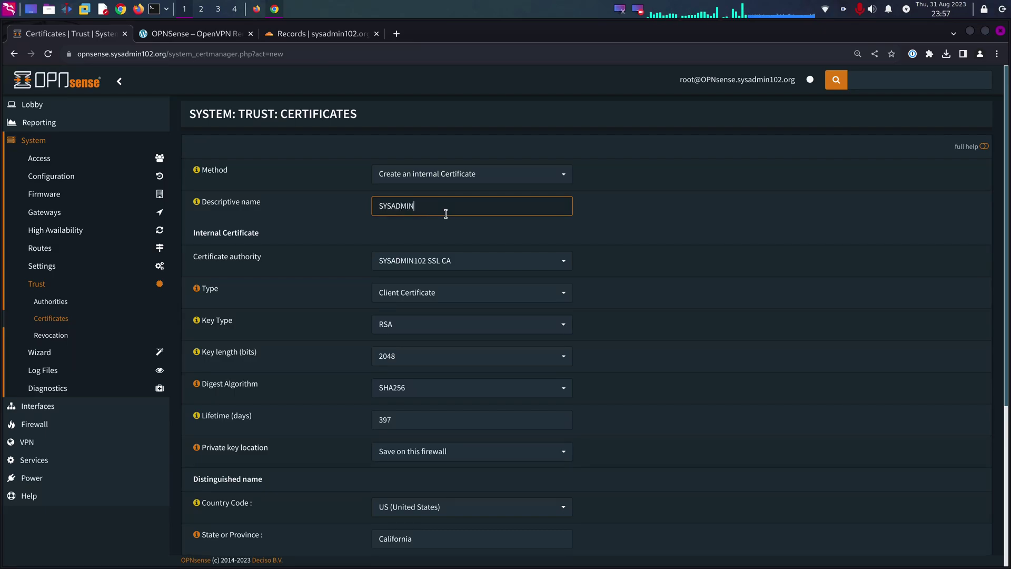
{"action": "type", "text": "102 LLC Remote VPN"}
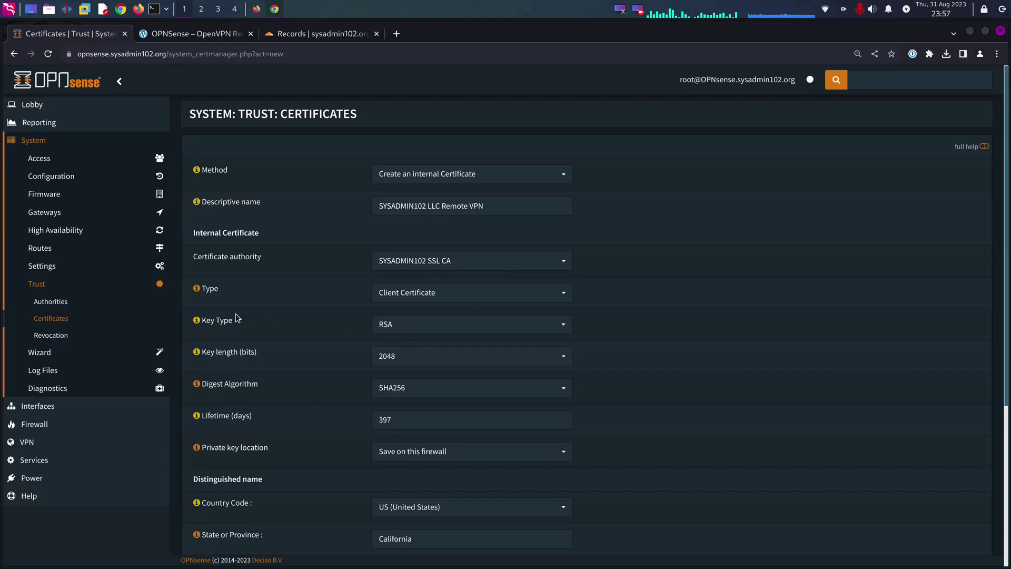
{"action": "left_click", "coordinate": [433, 294]}
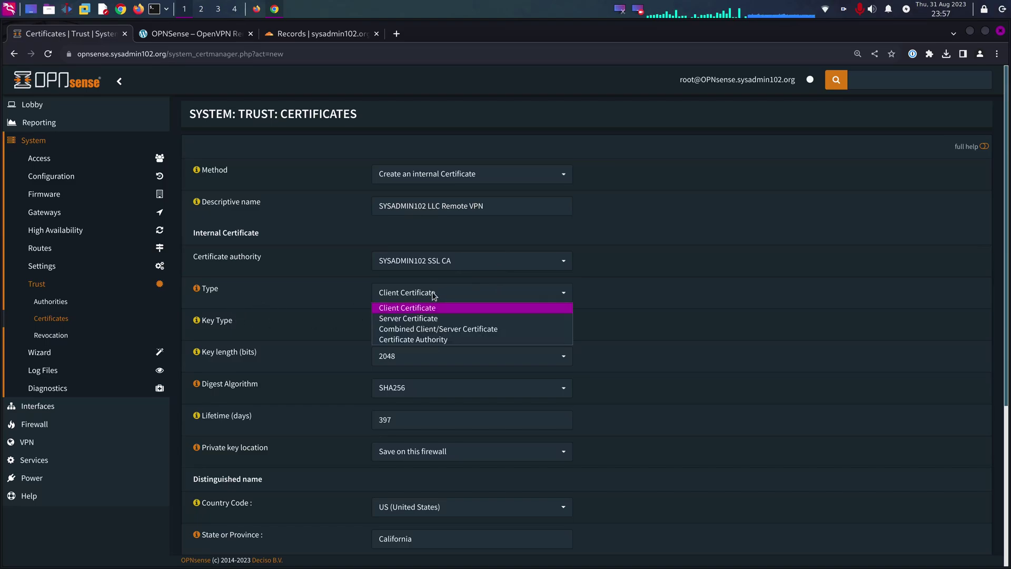
{"action": "left_click", "coordinate": [417, 319]}
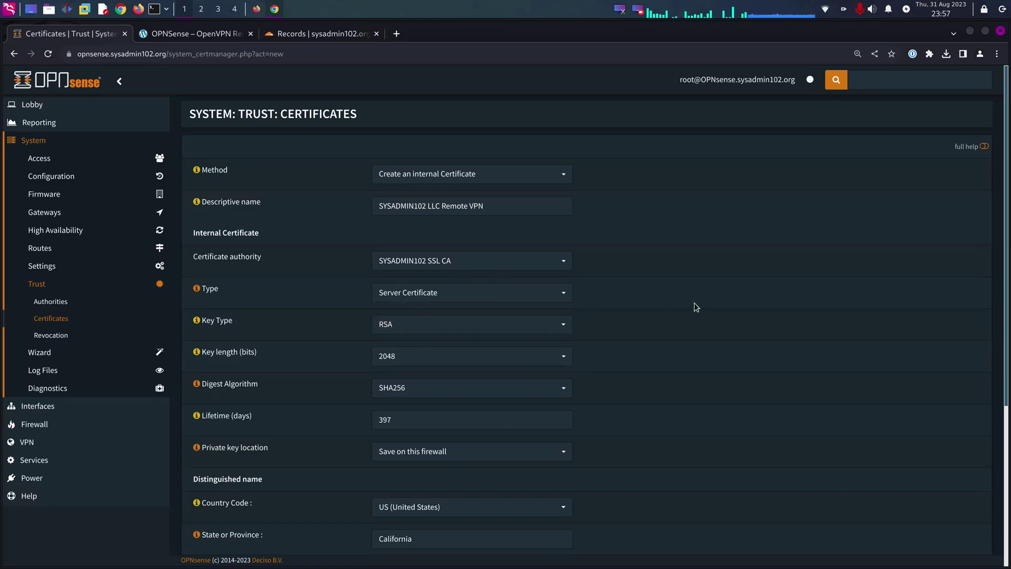
{"action": "left_click", "coordinate": [488, 209]}
{"action": "left_click_drag", "start_coordinate": [487, 209], "coordinate": [453, 210]}
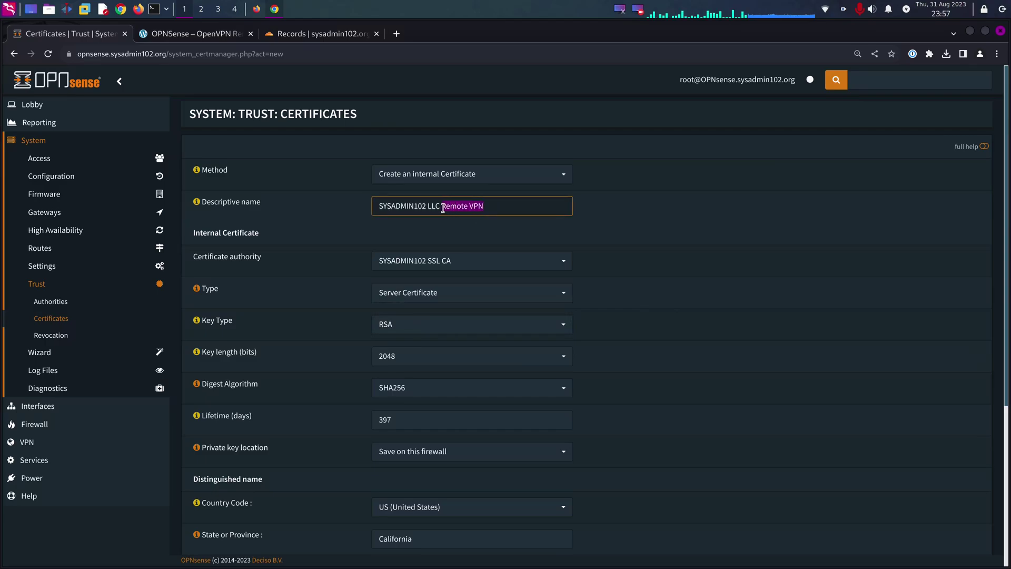
{"action": "type", "text": "Server Certifica"}
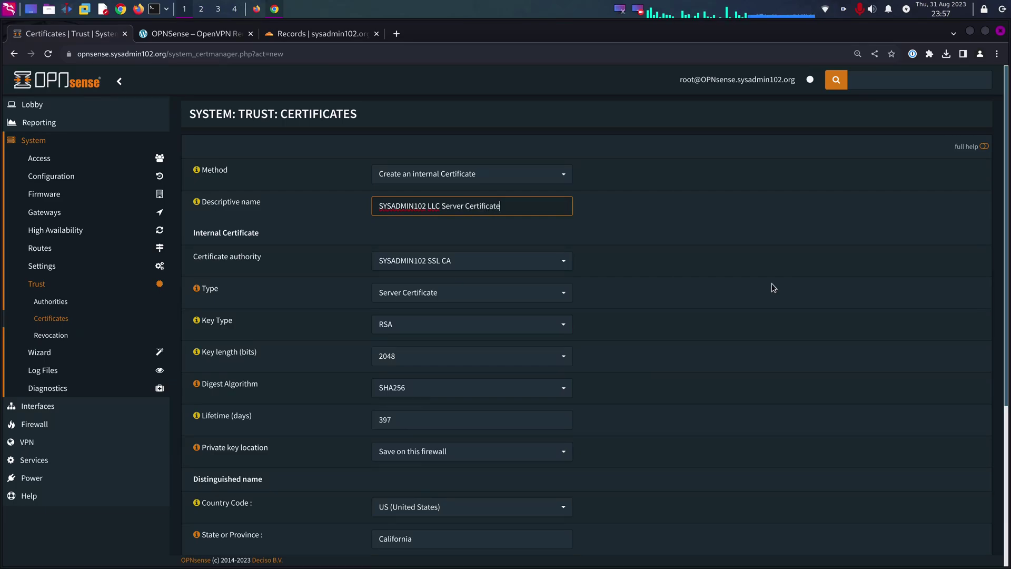
{"action": "left_click", "coordinate": [774, 288]}
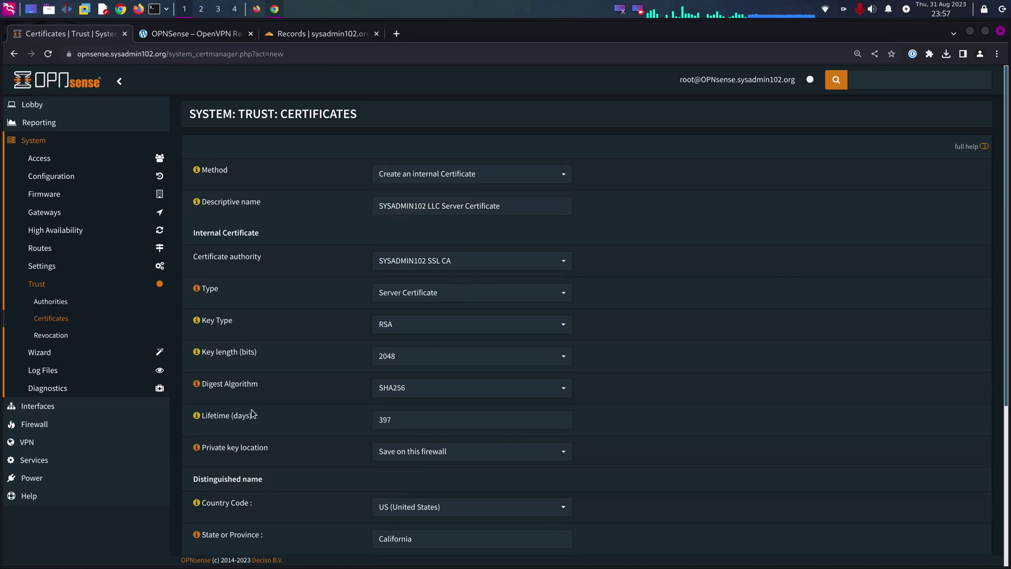
- Set the certificate's key length to 4096 bits and digest to SHA512
{"action": "left_click", "coordinate": [460, 355]}
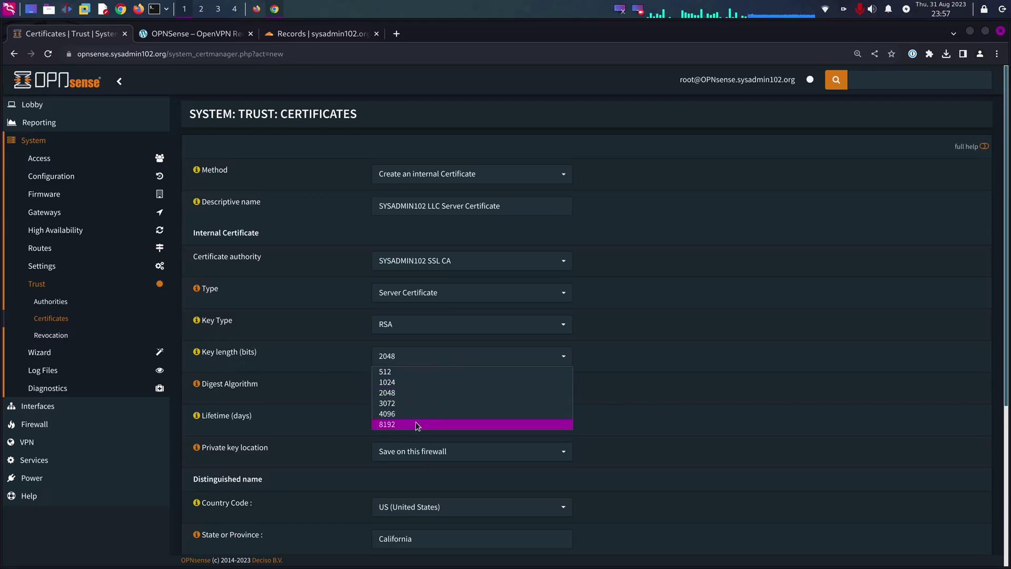
{"action": "left_click", "coordinate": [408, 416]}
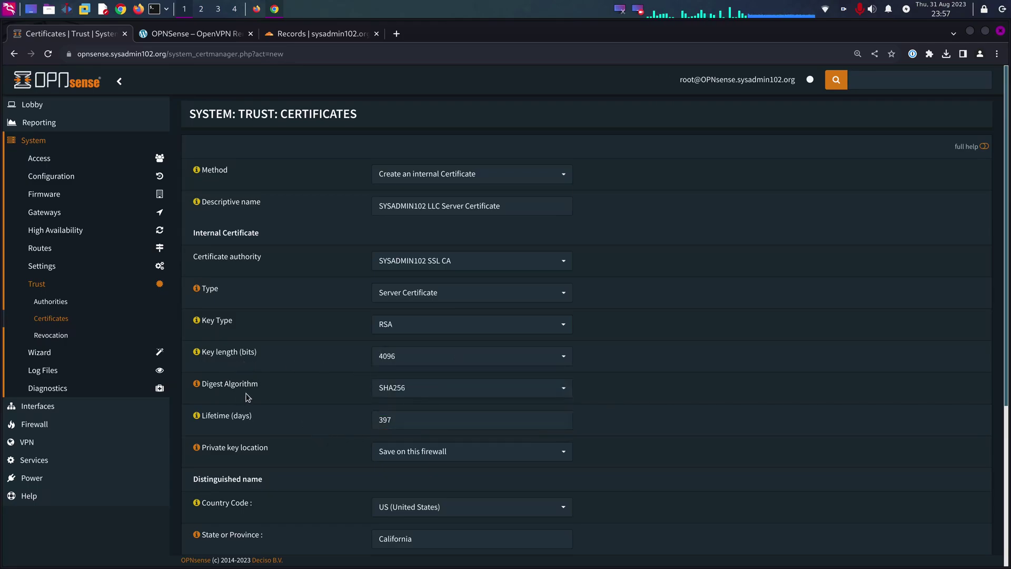
{"action": "left_click", "coordinate": [426, 395]}
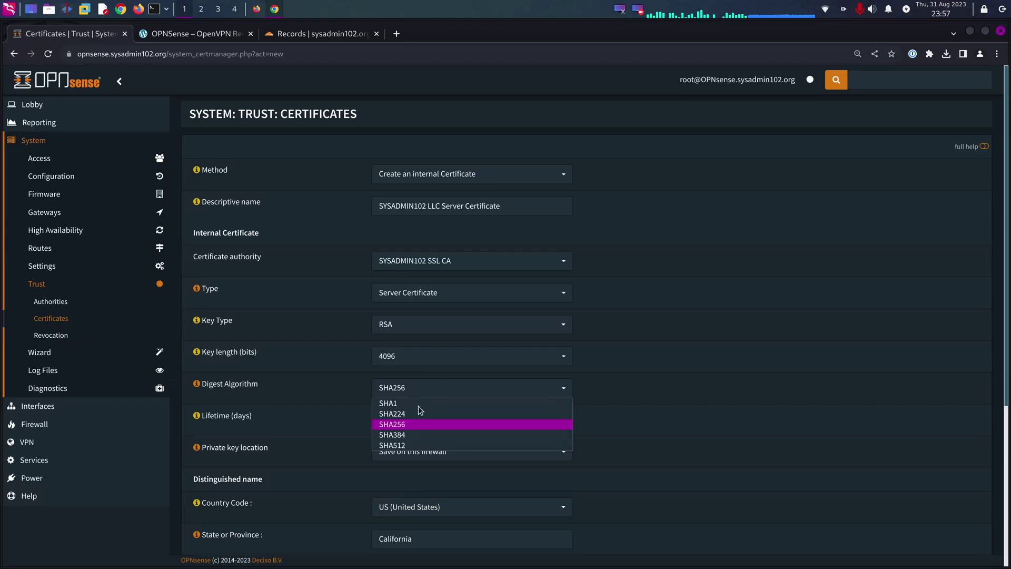
{"action": "left_click", "coordinate": [411, 444]}
{"action": "scroll", "coordinate": [711, 409], "scroll_direction": "down", "scroll_amount": 2}
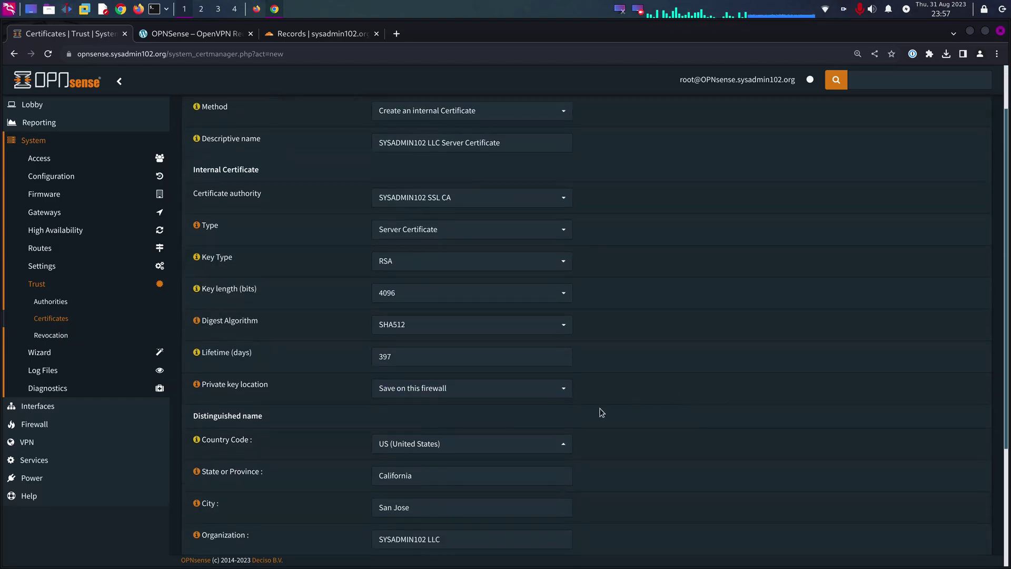
{"action": "left_click_drag", "start_coordinate": [451, 357], "coordinate": [262, 358]}
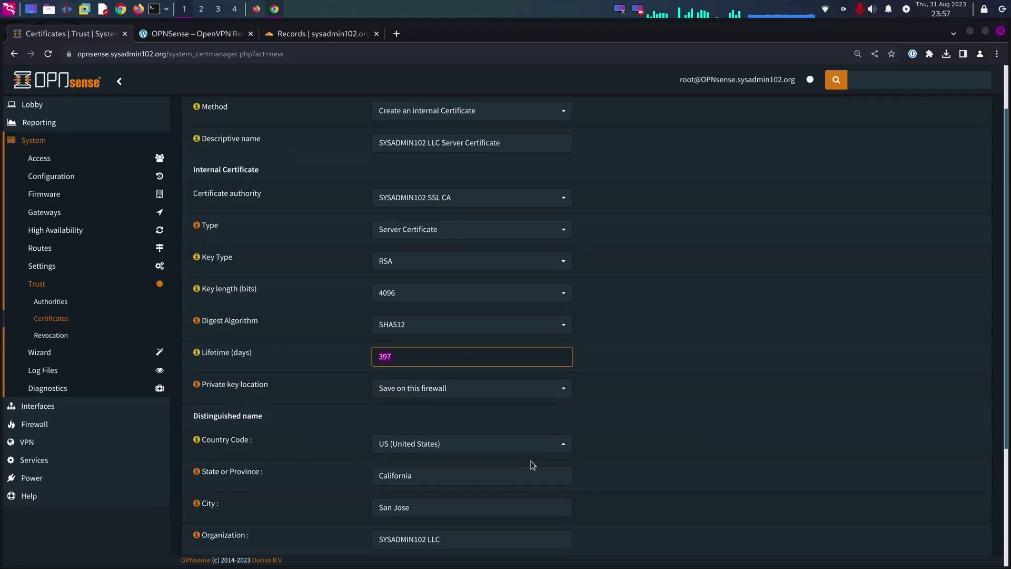
{"action": "type", "text": "3650"}
{"action": "left_click", "coordinate": [648, 407]}
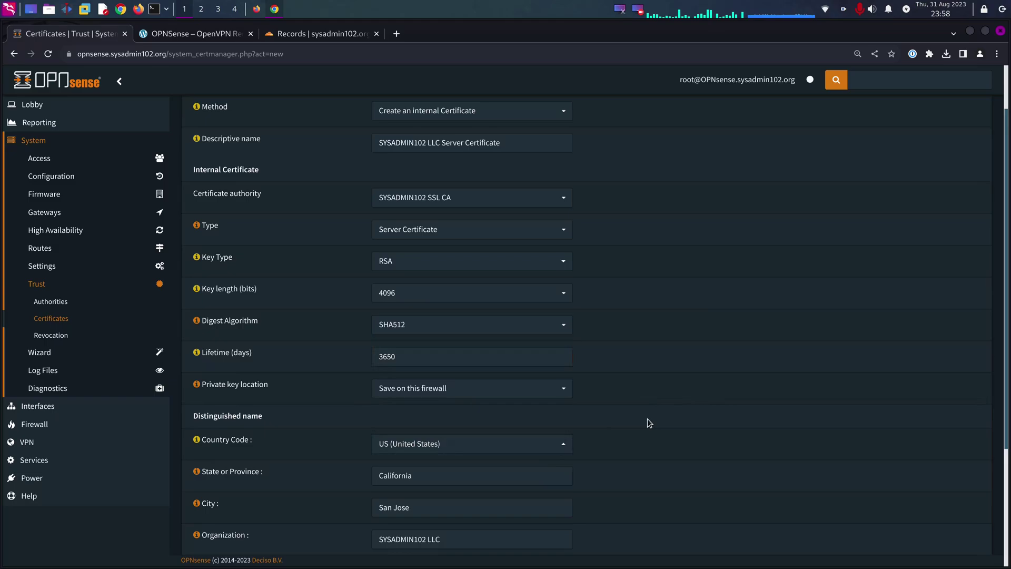
{"action": "scroll", "coordinate": [579, 367], "scroll_direction": "down", "scroll_amount": 3}
{"action": "scroll", "coordinate": [579, 366], "scroll_direction": "down", "scroll_amount": 2}
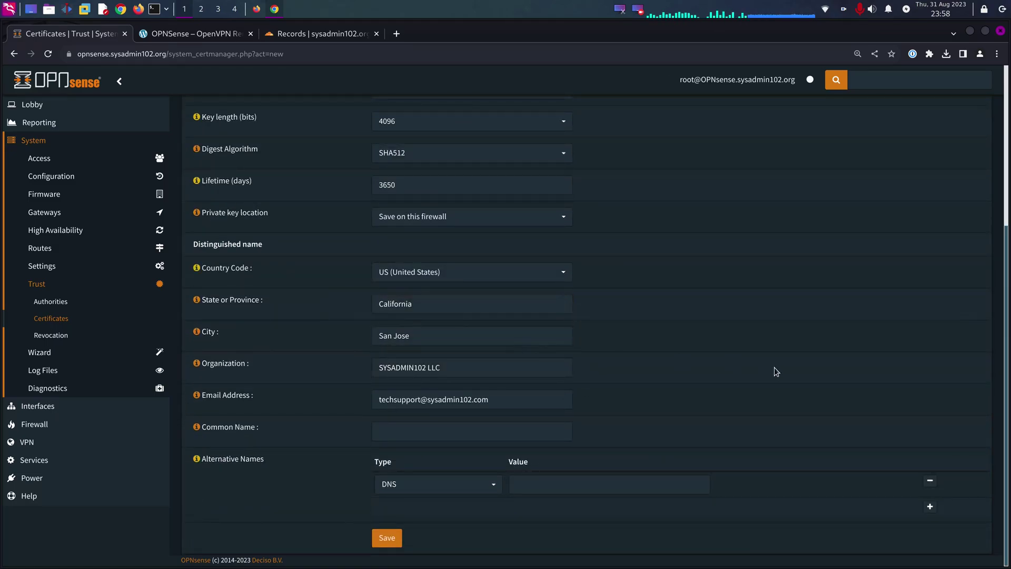
- Copy the descriptive name into Common Name and save the server certificate
{"action": "left_click", "coordinate": [409, 429]}
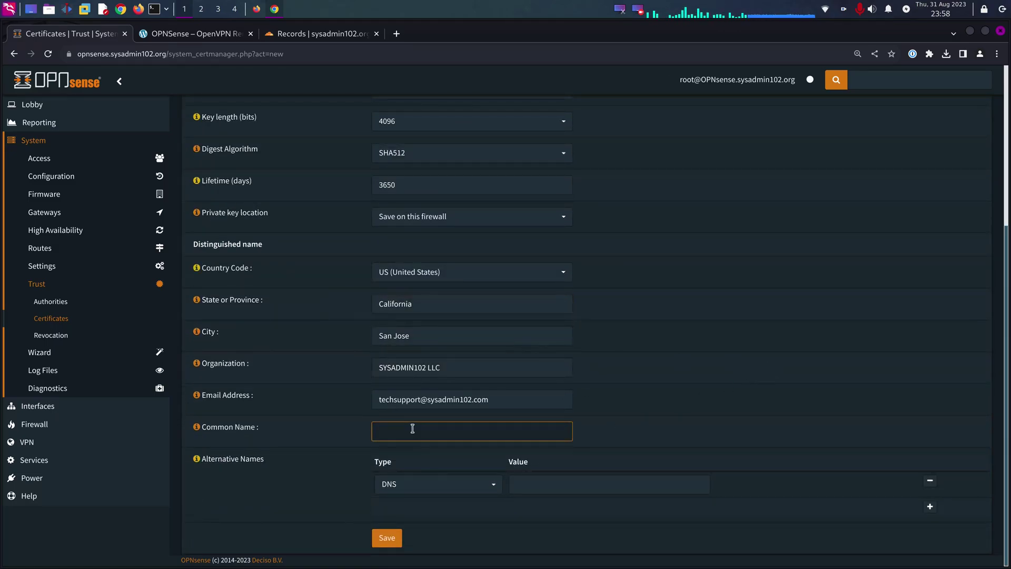
{"action": "scroll", "coordinate": [435, 315], "scroll_direction": "up", "scroll_amount": 6}
{"action": "left_click", "coordinate": [501, 202]}
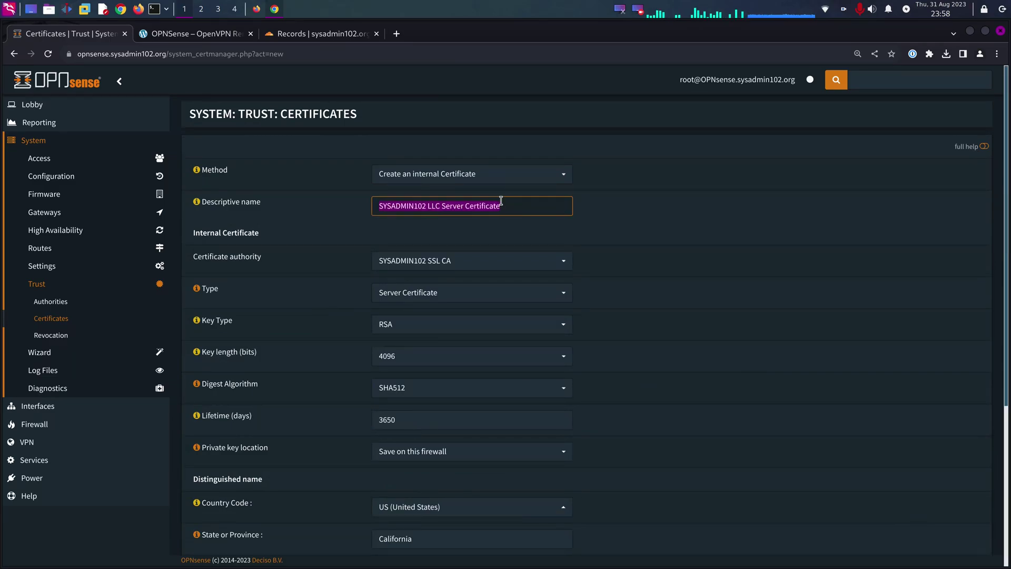
{"action": "triple_click", "coordinate": [501, 205]}
{"action": "key", "text": "ctrl+c"}
{"action": "scroll", "coordinate": [493, 302], "scroll_direction": "down", "scroll_amount": 5}
{"action": "left_click", "coordinate": [436, 429]}
{"action": "key", "text": "ctrl+v"}
{"action": "left_click", "coordinate": [637, 393]}
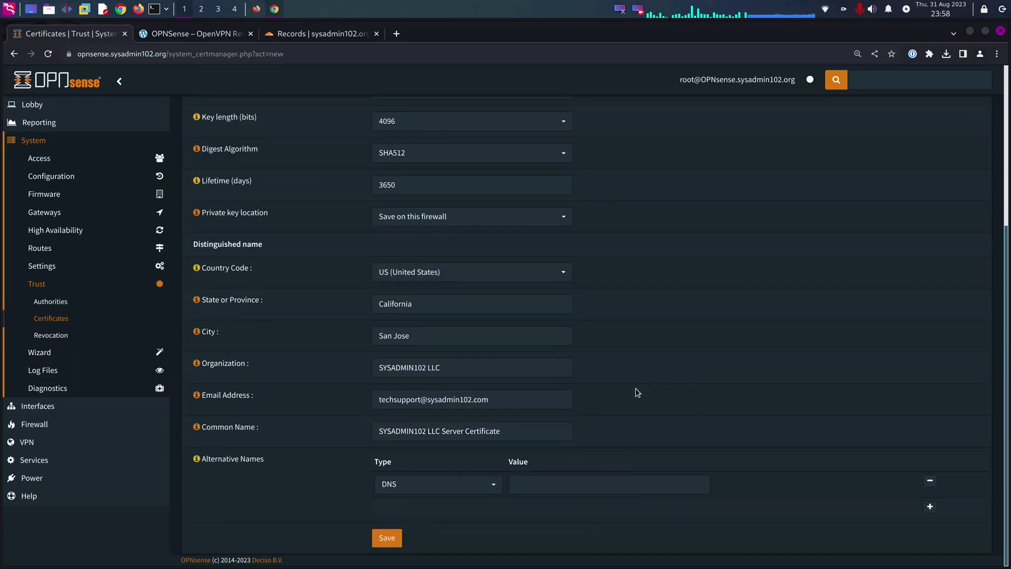
{"action": "left_click", "coordinate": [375, 543]}
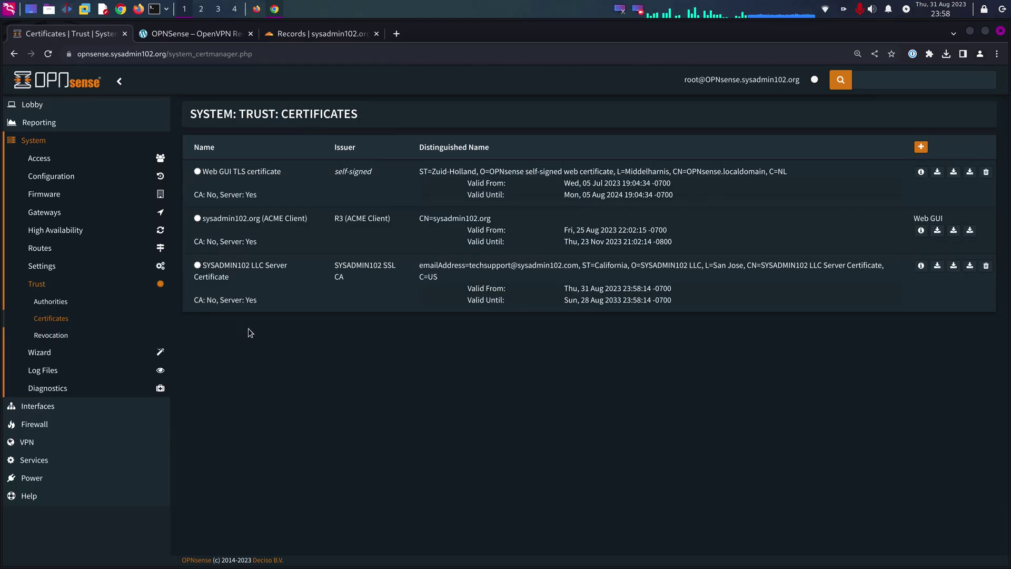
- Go to System > Access > Users and start a new user form
{"action": "left_click", "coordinate": [45, 159]}
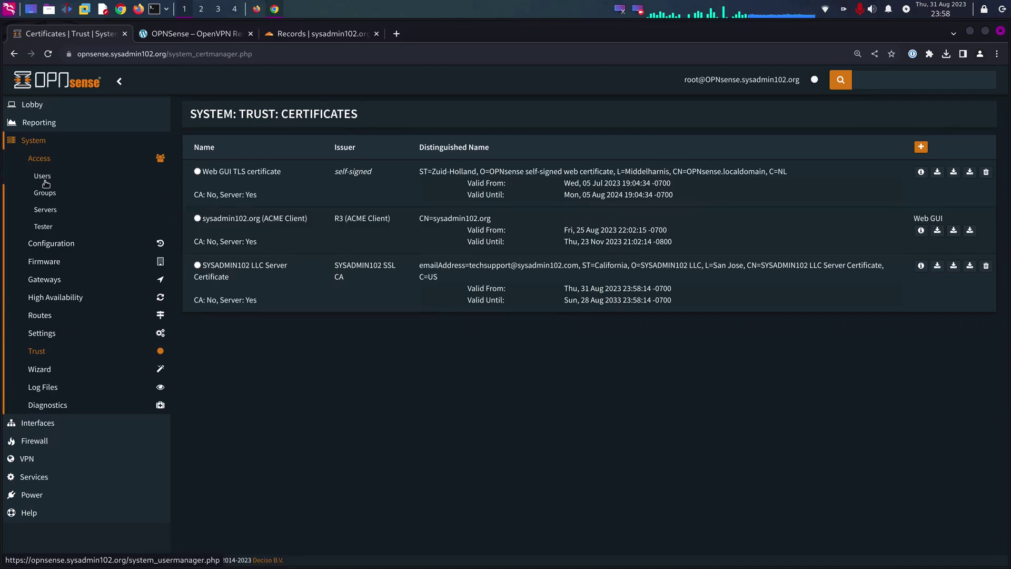
{"action": "left_click", "coordinate": [45, 179]}
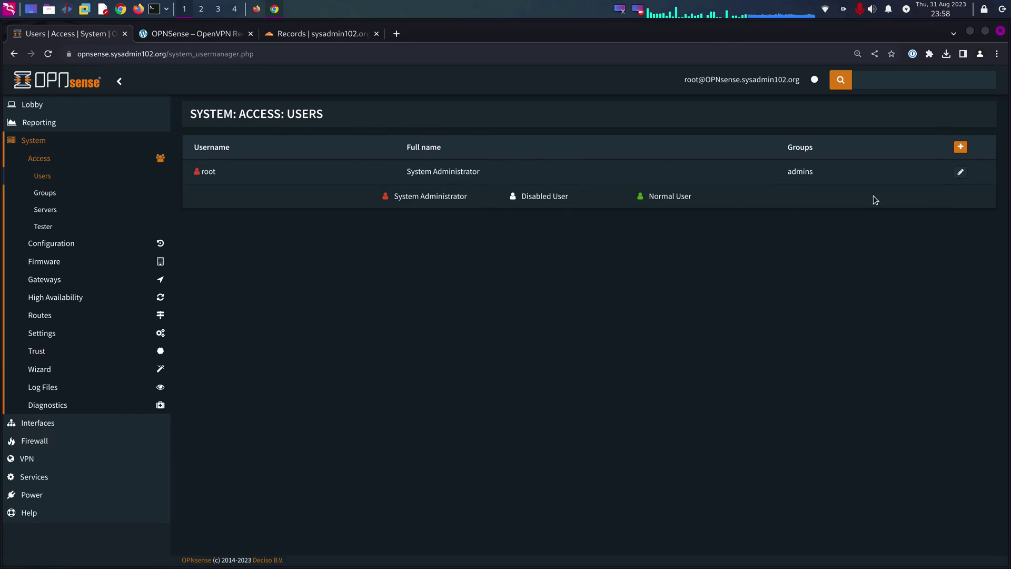
{"action": "left_click", "coordinate": [964, 149]}
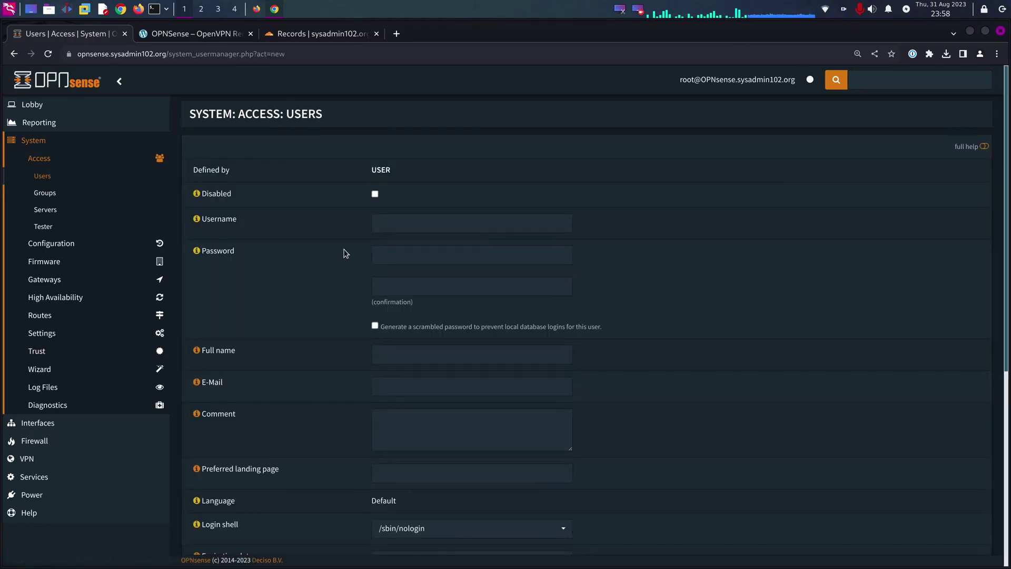
- Enter username sysadmin102 and a password, then confirm the password
{"action": "left_click", "coordinate": [414, 219]}
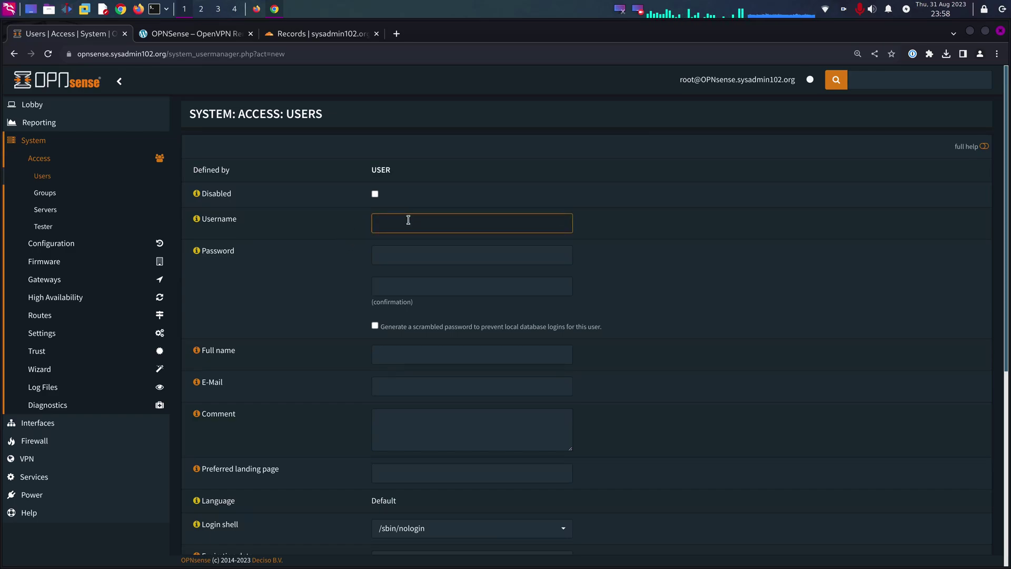
{"action": "left_click", "coordinate": [411, 221]}
{"action": "type", "text": "sysadmin102"}
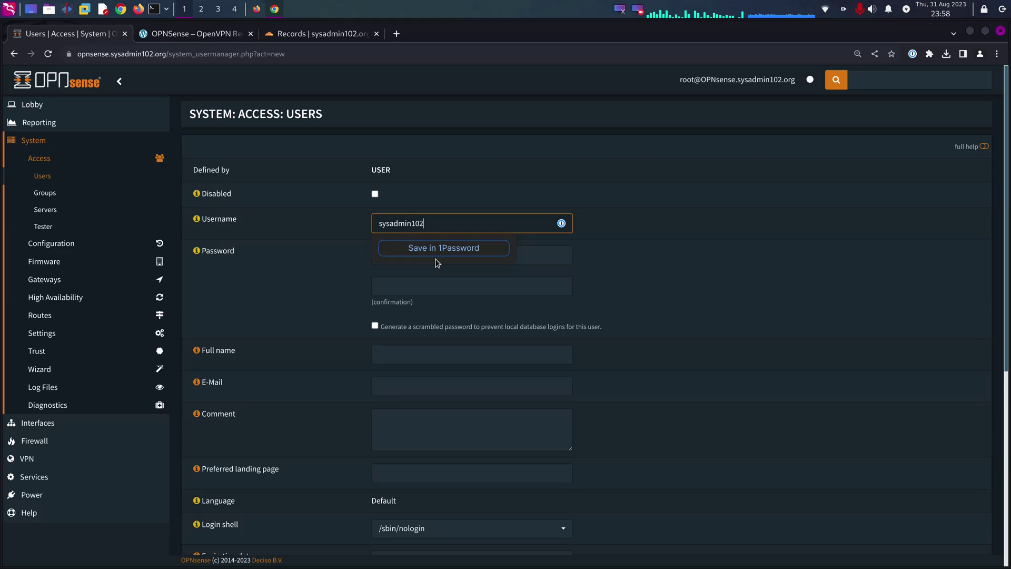
{"action": "key", "text": "Tab"}
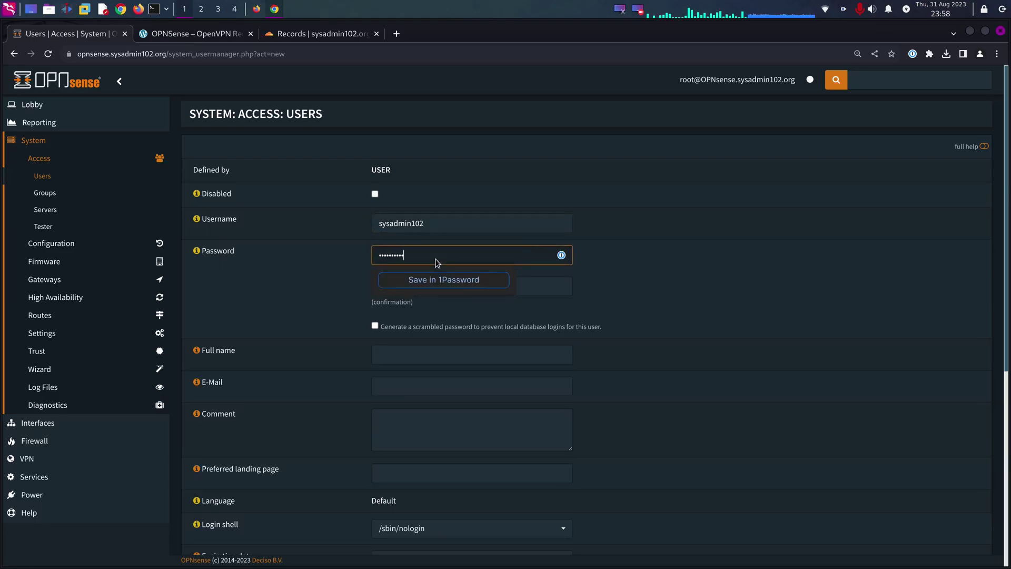
{"action": "key", "text": "Tab"}
{"action": "key", "text": "shift+Tab"}
{"action": "key", "text": "BackSpace"}
{"action": "type", "text": "p"}
{"action": "key", "text": "Tab"}
{"action": "type", "text": "pa"}
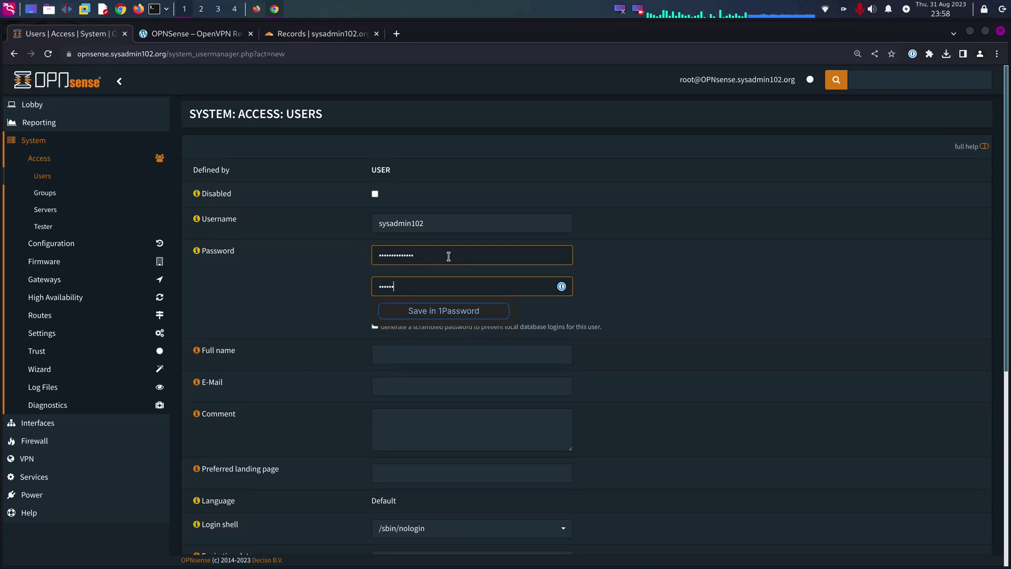
{"action": "key", "text": "Tab"}
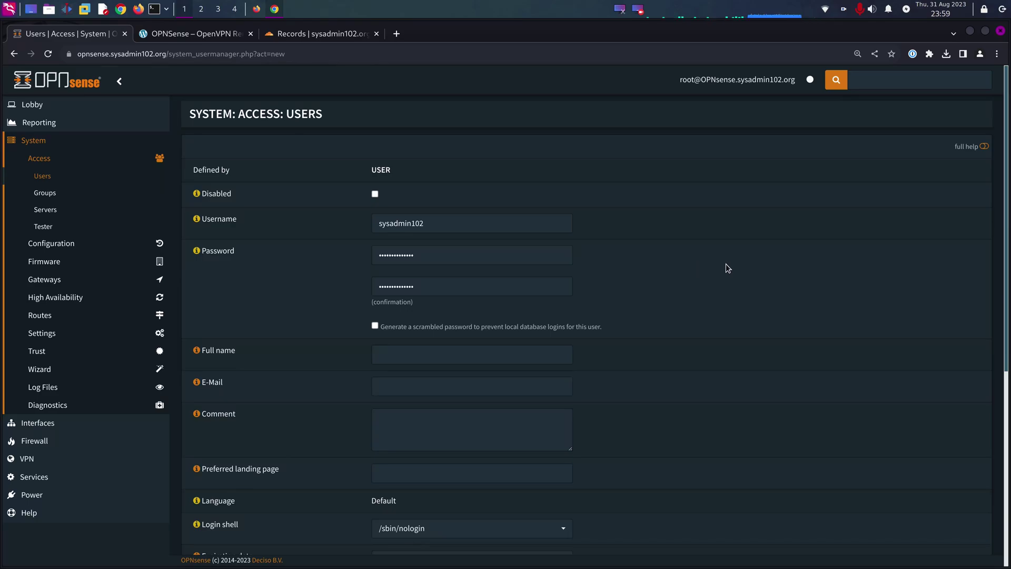
- Enter full name SYSADMIN102 LLC and the tech-support e-mail address
{"action": "scroll", "coordinate": [711, 294], "scroll_direction": "down", "scroll_amount": 1}
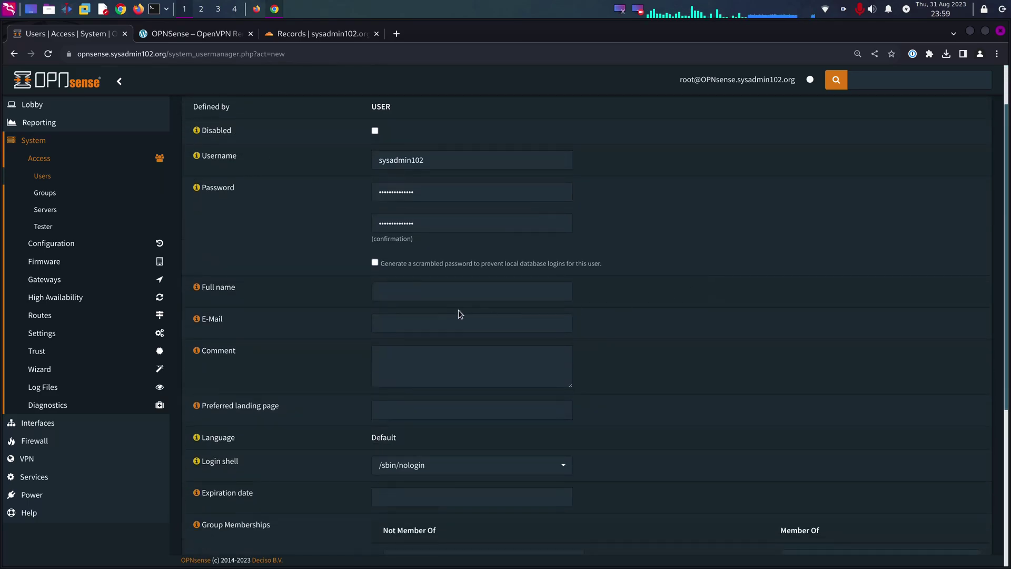
{"action": "left_click", "coordinate": [421, 295]}
{"action": "type", "text": "SYSADMIN102 LLC"}
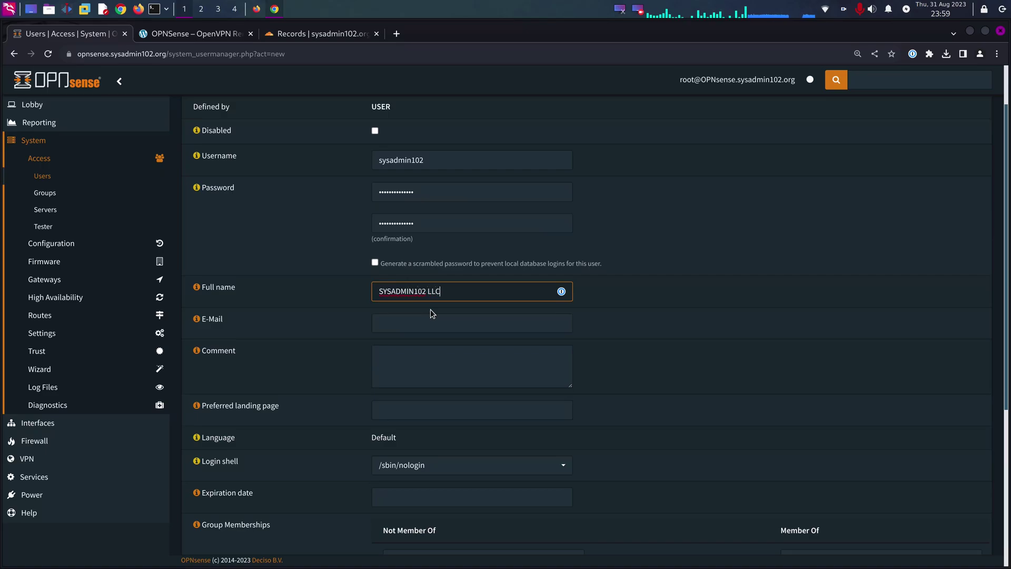
{"action": "key", "text": "Tab"}
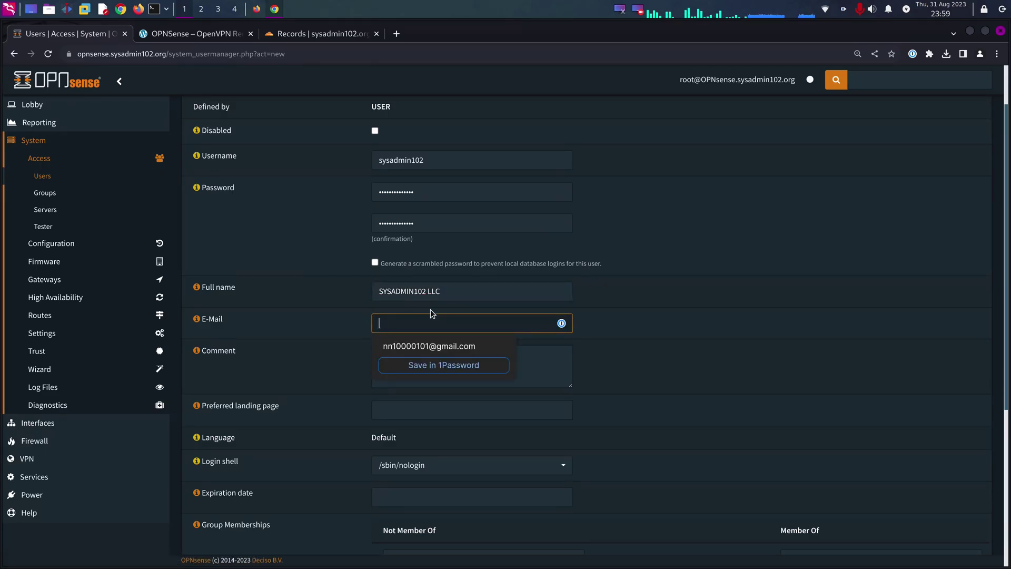
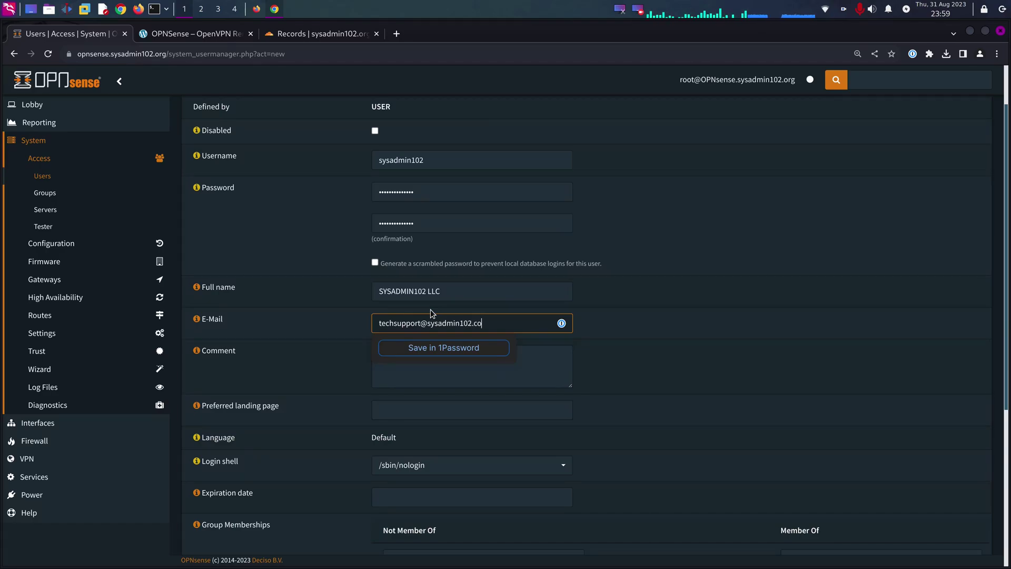
{"action": "key", "text": "Tab"}
- Add the user to the admins group, enable user certificate creation, and save
{"action": "left_click", "coordinate": [771, 368]}
{"action": "scroll", "coordinate": [711, 396], "scroll_direction": "down", "scroll_amount": 3}
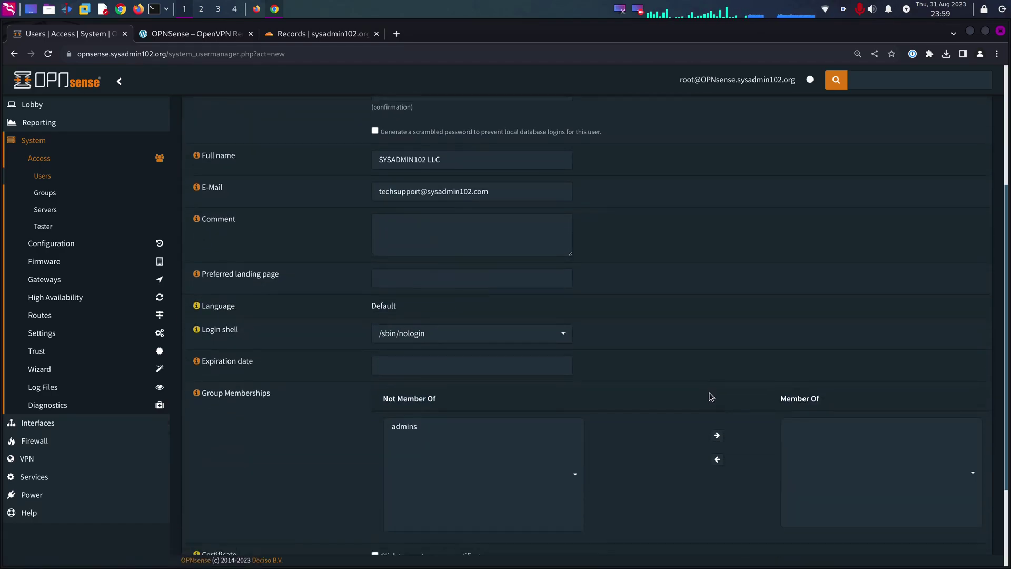
{"action": "scroll", "coordinate": [646, 351], "scroll_direction": "down", "scroll_amount": 1}
{"action": "scroll", "coordinate": [601, 242], "scroll_direction": "down", "scroll_amount": 2}
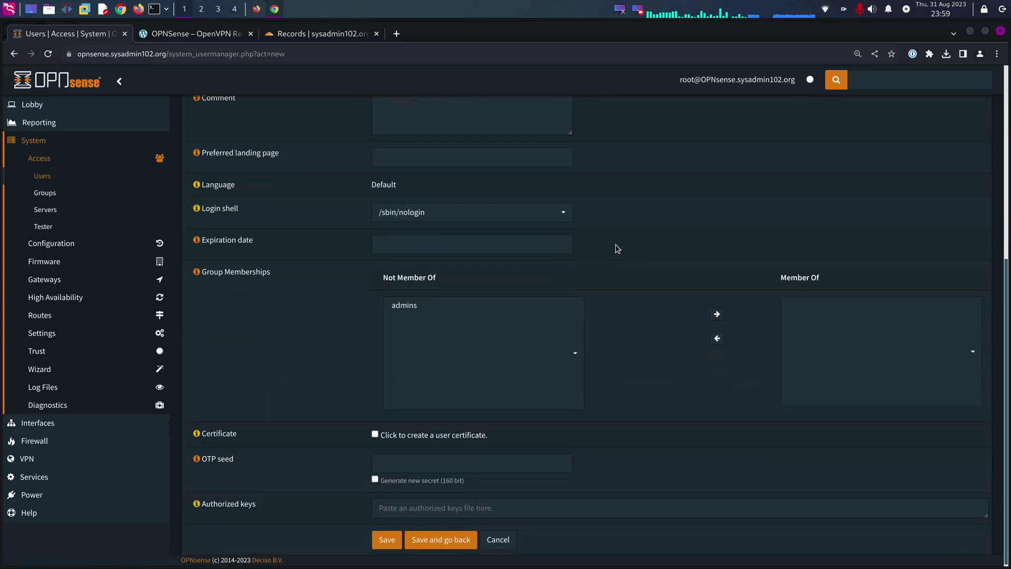
{"action": "left_click", "coordinate": [439, 307]}
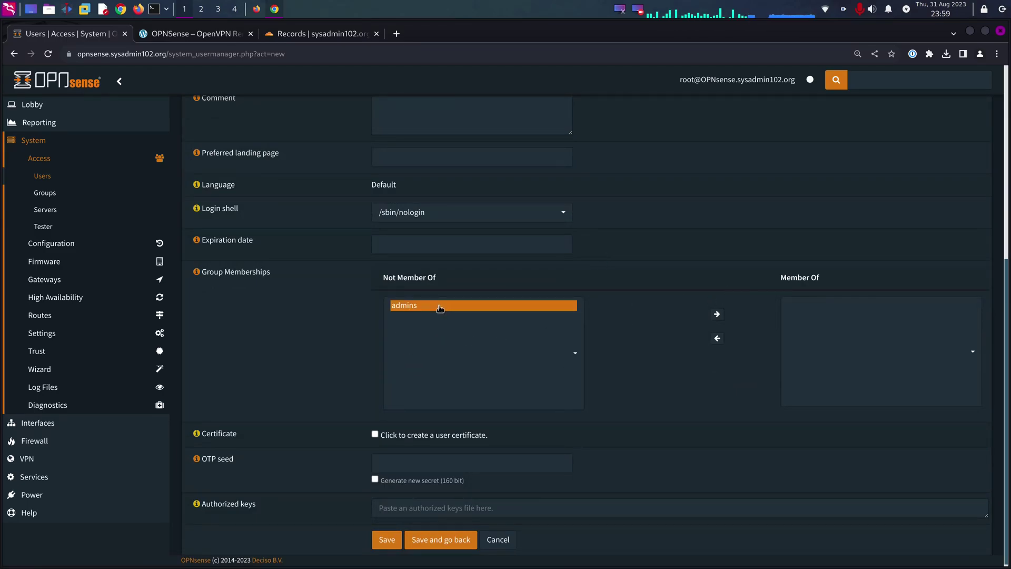
{"action": "left_click", "coordinate": [717, 314]}
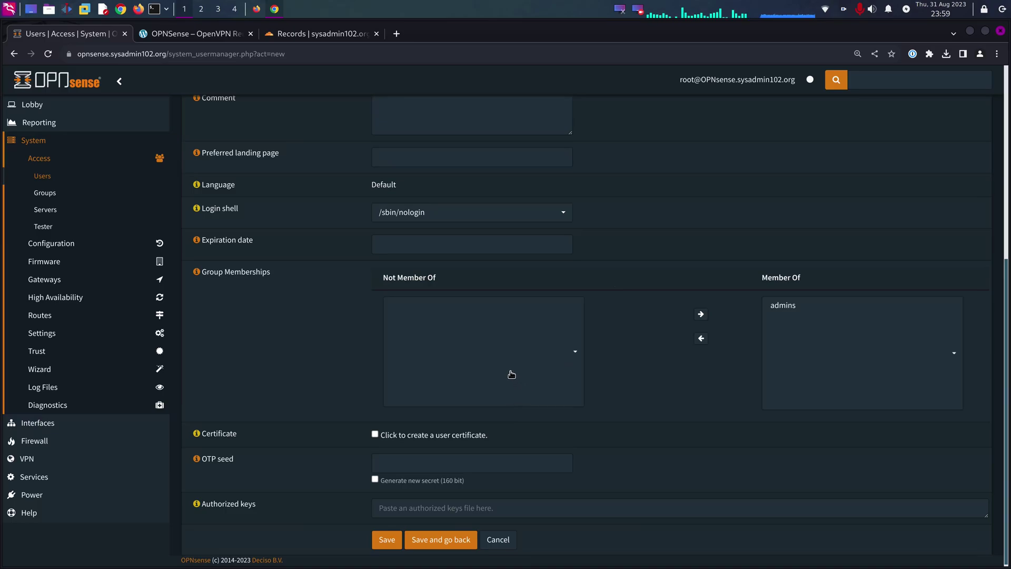
{"action": "scroll", "coordinate": [473, 365], "scroll_direction": "down", "scroll_amount": 1}
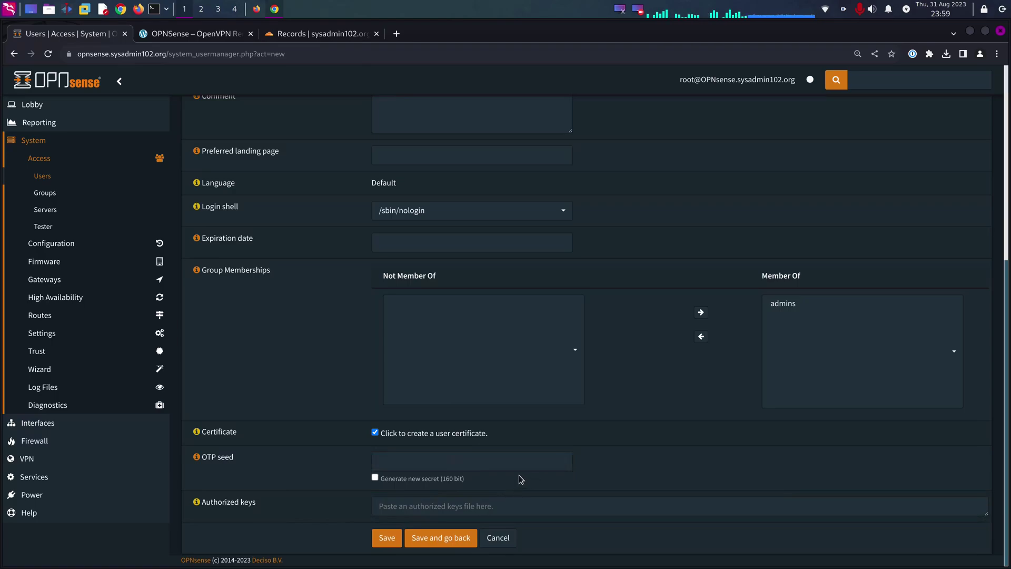
{"action": "left_click", "coordinate": [507, 462]}
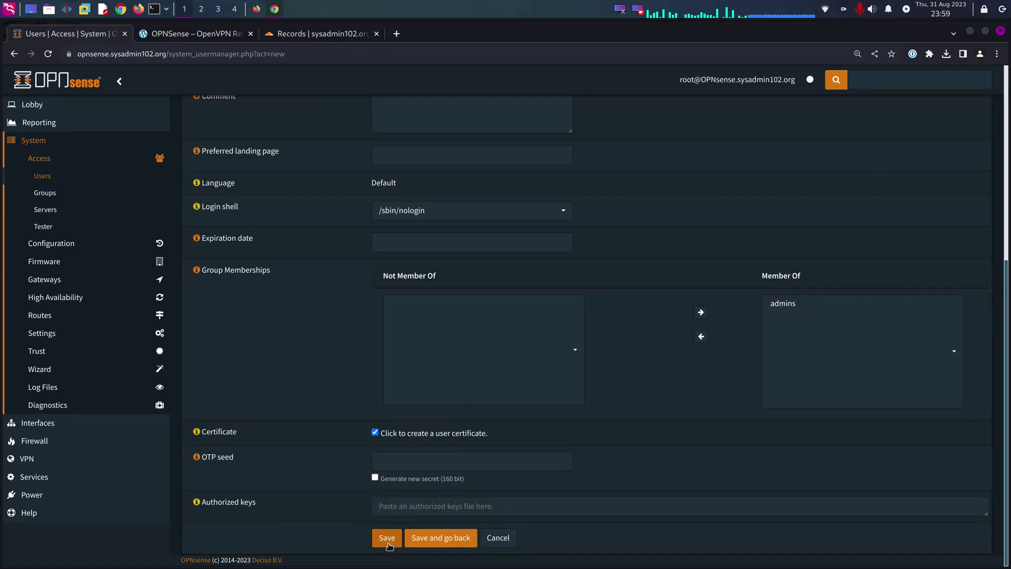
{"action": "left_click", "coordinate": [386, 538]}
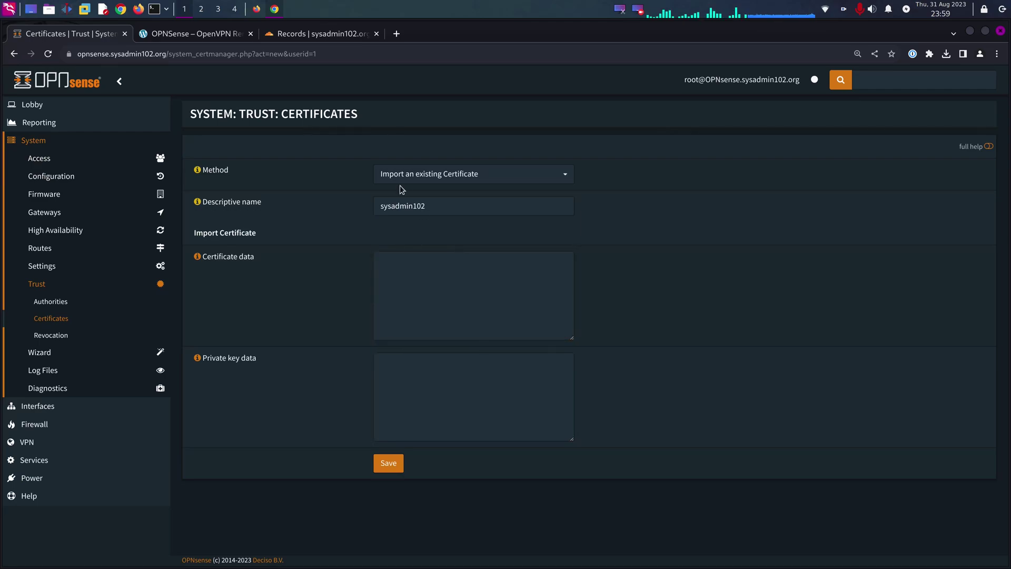
- Create the user certificate internally with 4096-bit key length and SHA512 digest
{"action": "left_click", "coordinate": [409, 176]}
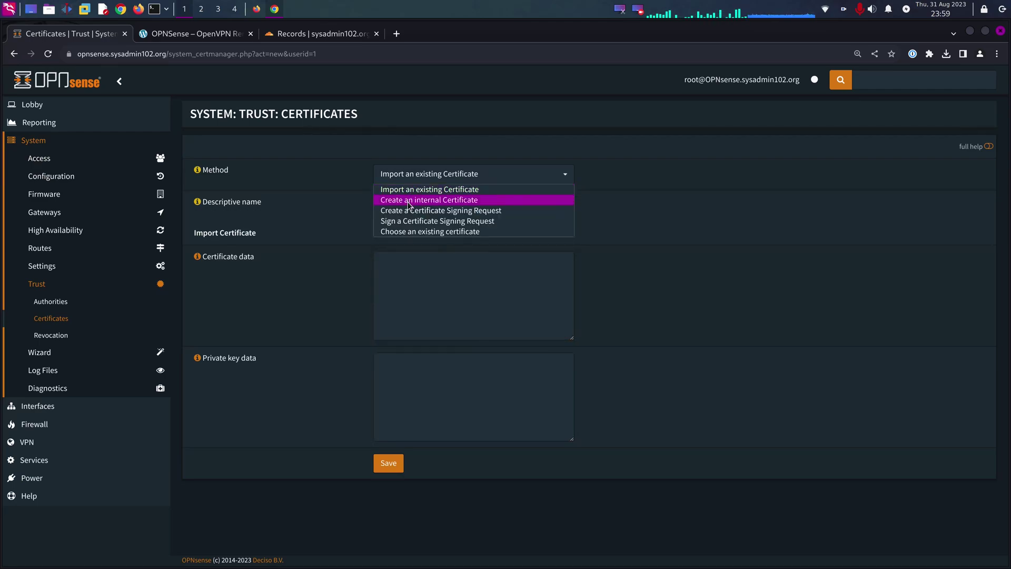
{"action": "left_click", "coordinate": [409, 201]}
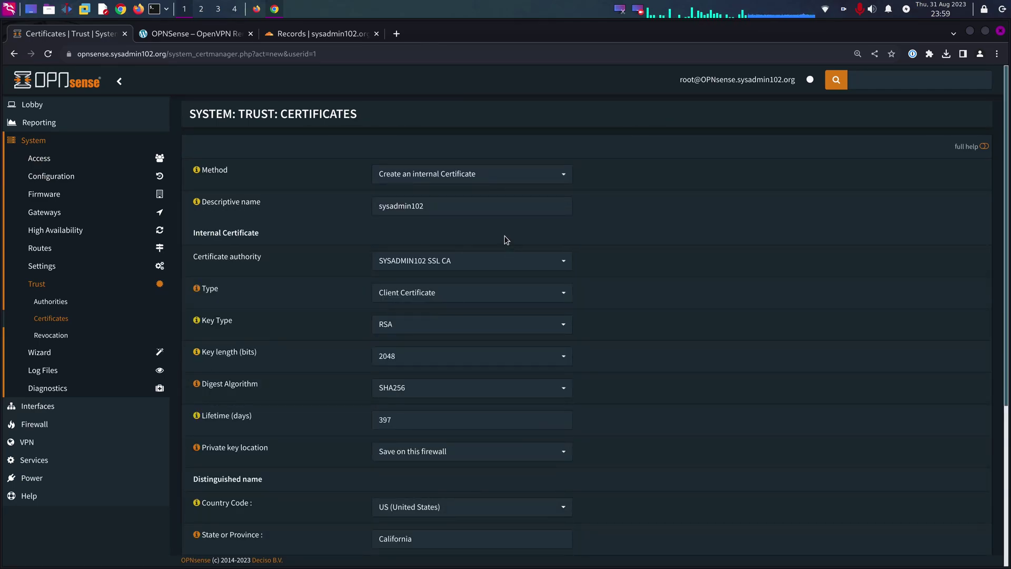
{"action": "scroll", "coordinate": [506, 240], "scroll_direction": "down", "scroll_amount": 3}
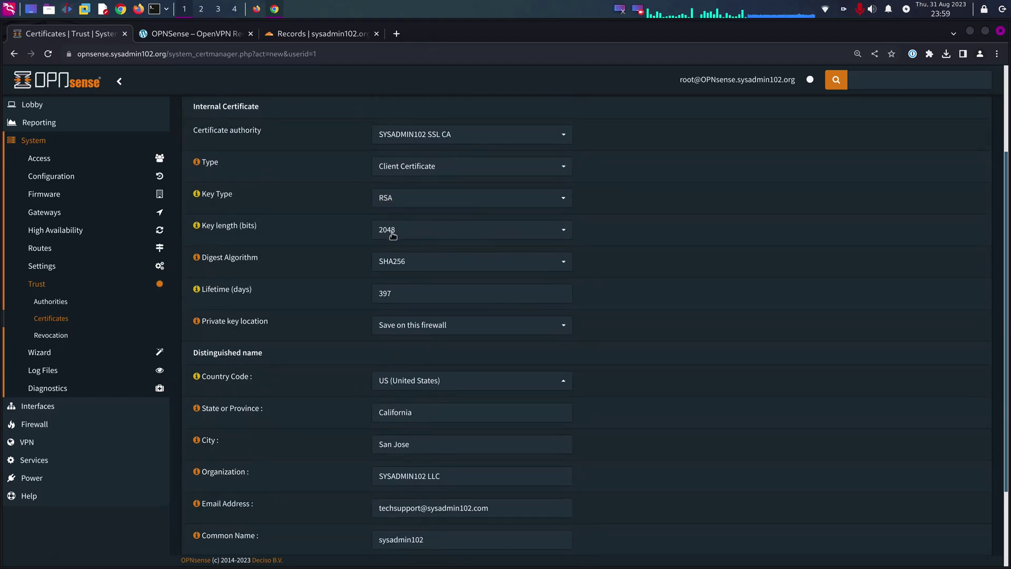
{"action": "left_click", "coordinate": [396, 234]}
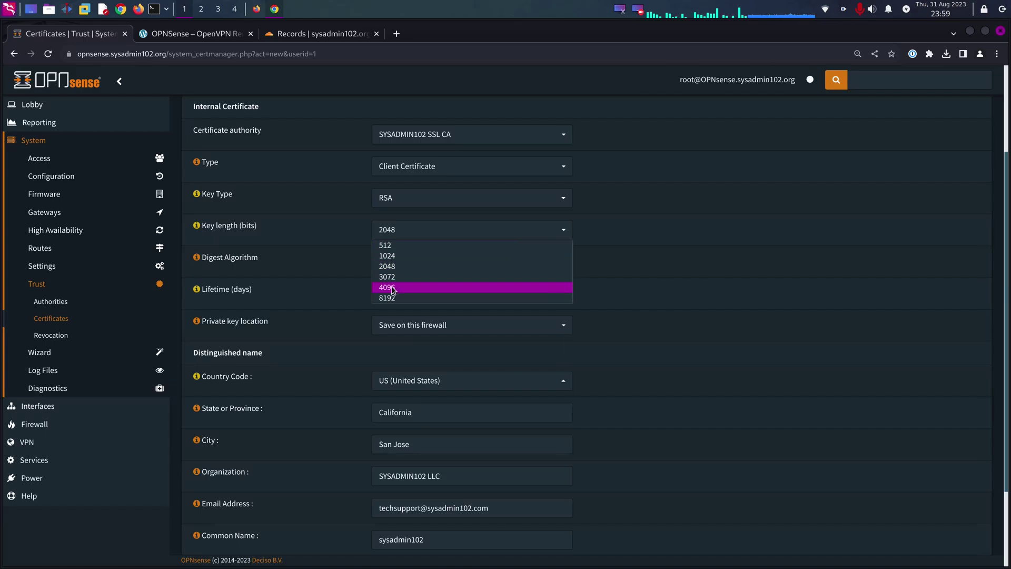
{"action": "left_click", "coordinate": [392, 288]}
{"action": "left_click", "coordinate": [421, 263]}
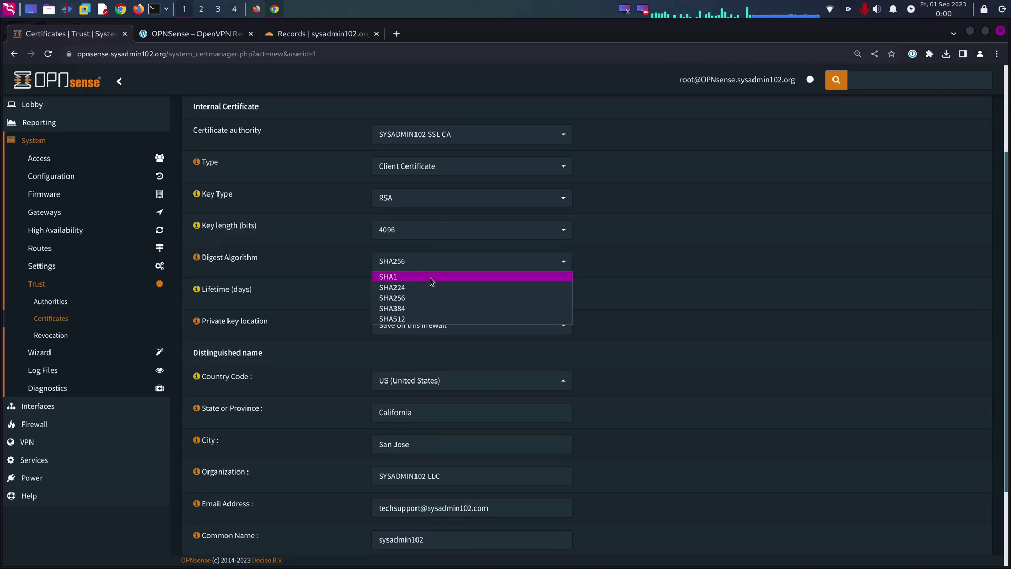
{"action": "left_click", "coordinate": [402, 320]}
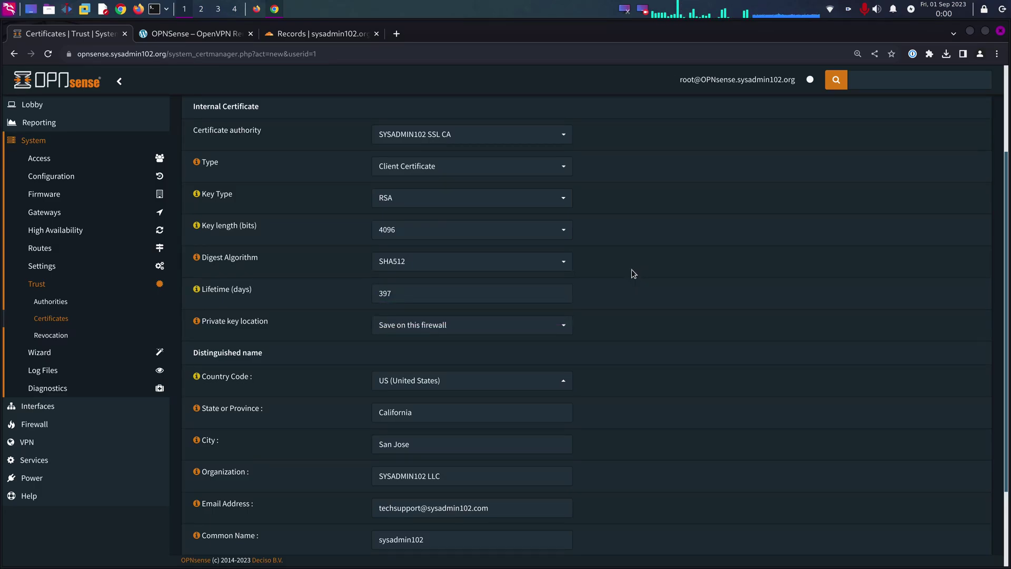
- Change the certificate lifetime from 397 to 3650 days and save it
{"action": "double_click", "coordinate": [416, 293]}
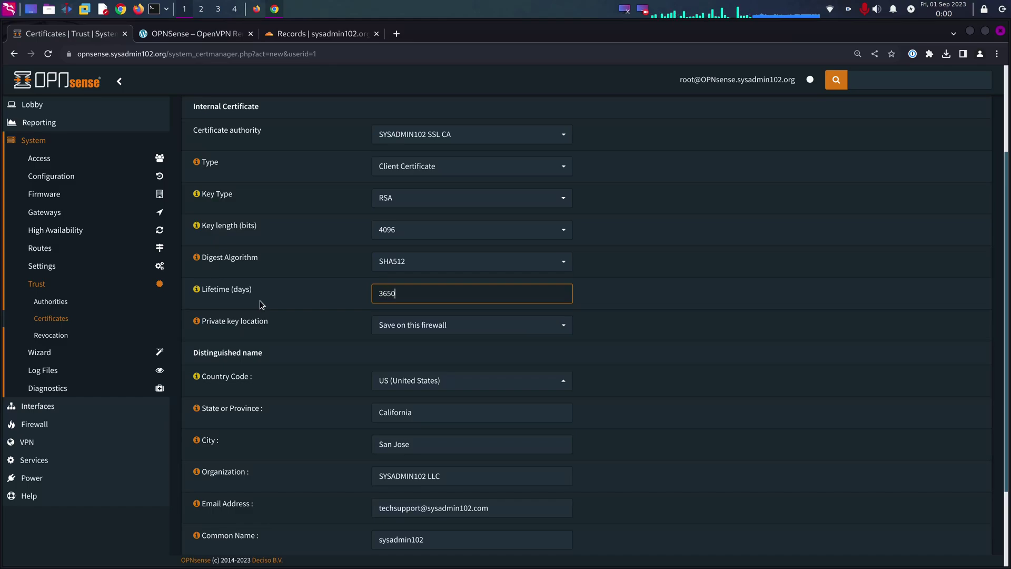
{"action": "left_click", "coordinate": [272, 328]}
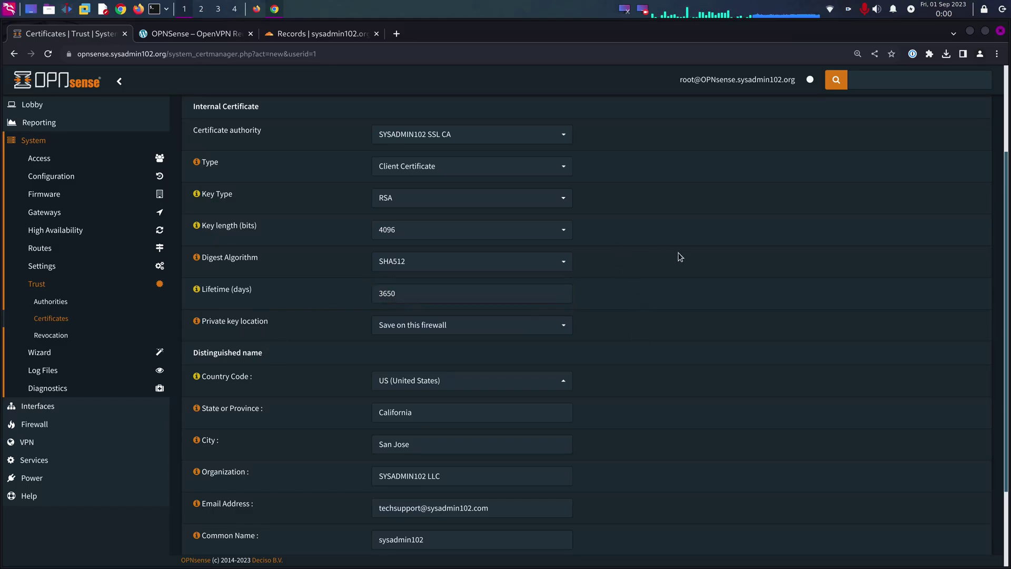
{"action": "scroll", "coordinate": [687, 276], "scroll_direction": "down", "scroll_amount": 2}
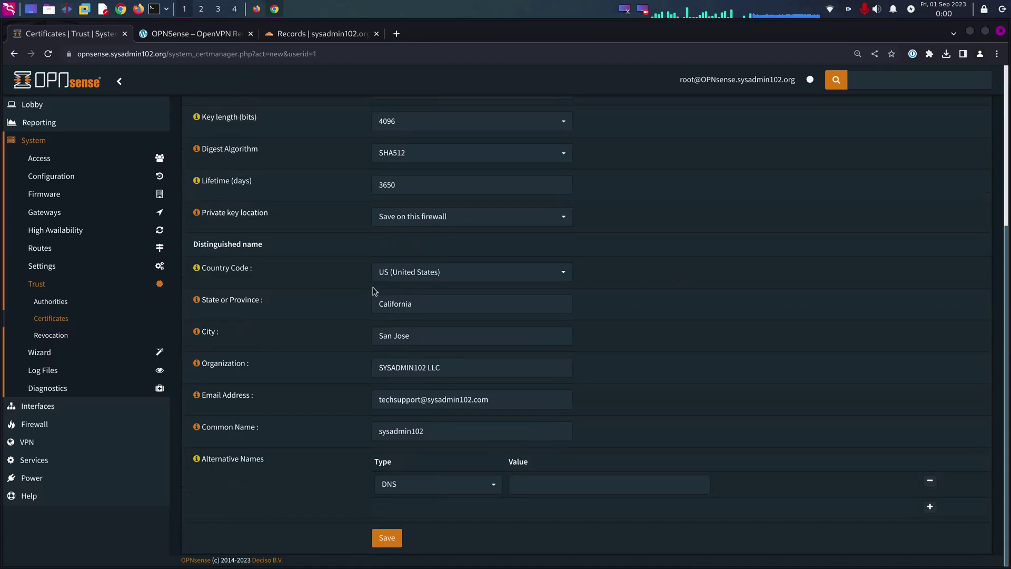
{"action": "left_click", "coordinate": [390, 539]}
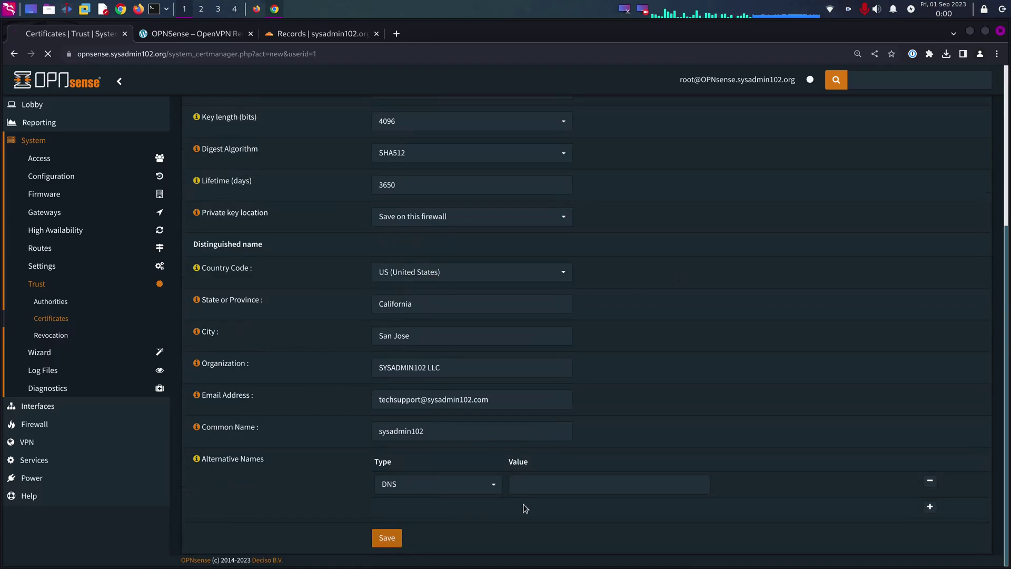
{"action": "scroll", "coordinate": [595, 452], "scroll_direction": "down", "scroll_amount": 8}
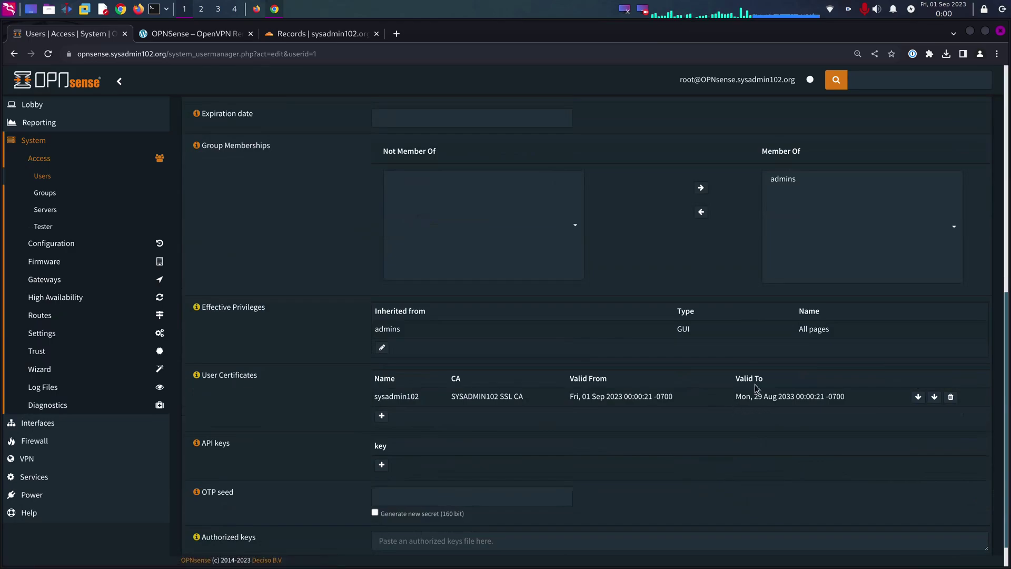
- Collapse System and open VPN > OpenVPN > Servers, which lists no servers
{"action": "left_click", "coordinate": [37, 144]}
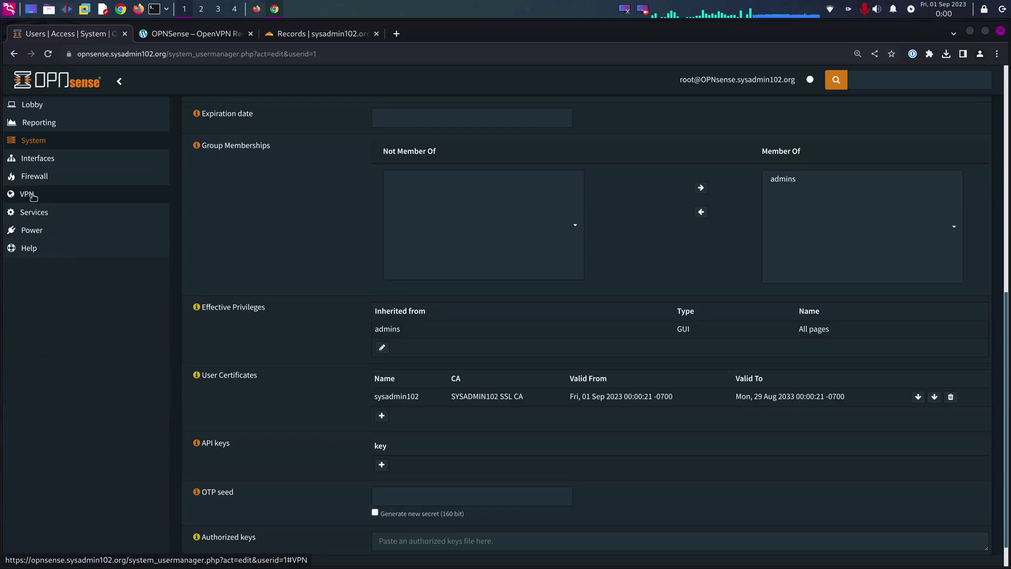
{"action": "left_click", "coordinate": [29, 195]}
{"action": "left_click", "coordinate": [58, 234]}
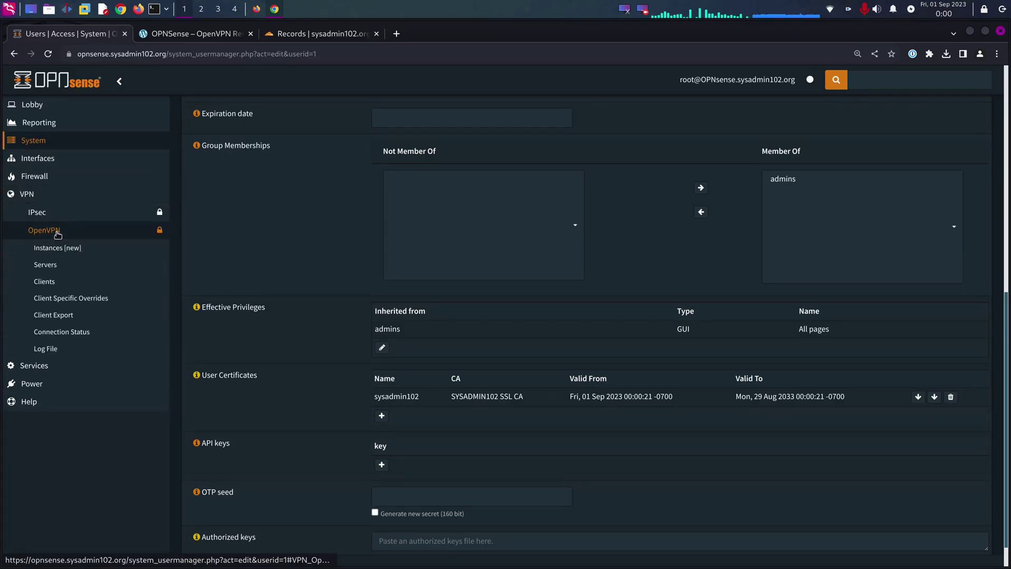
{"action": "left_click", "coordinate": [58, 269]}
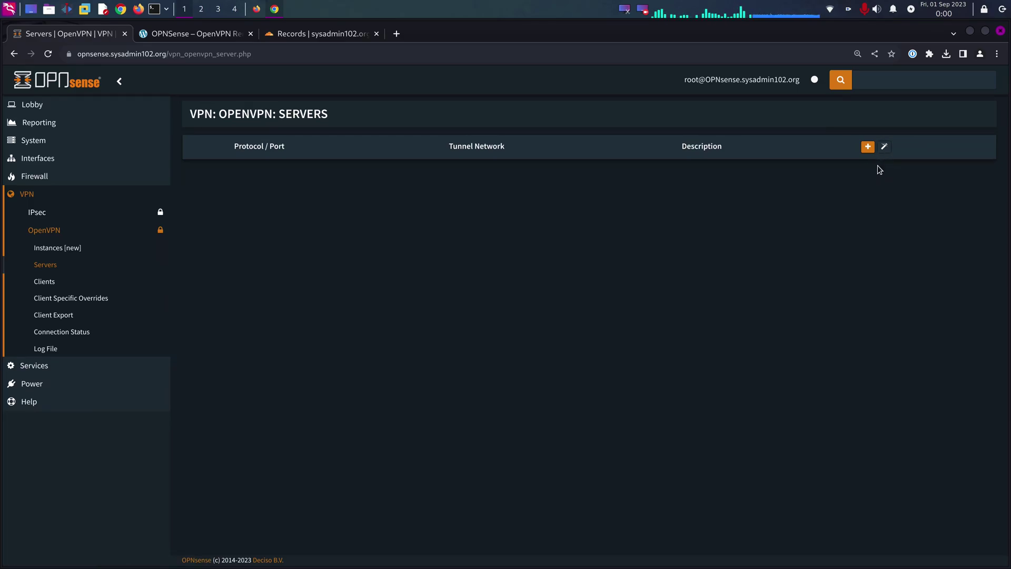
- Run the OpenVPN wizard with Local User Access, SYSADMIN102 SSL CA and SYSADMIN102 LLC Server Certificate
{"action": "left_click", "coordinate": [884, 148]}
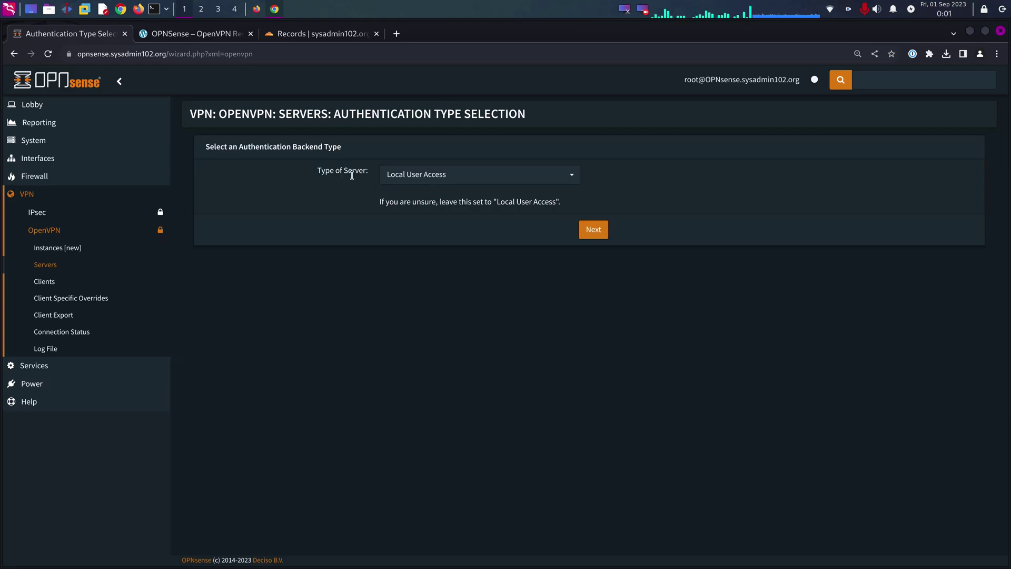
{"action": "left_click", "coordinate": [456, 177]}
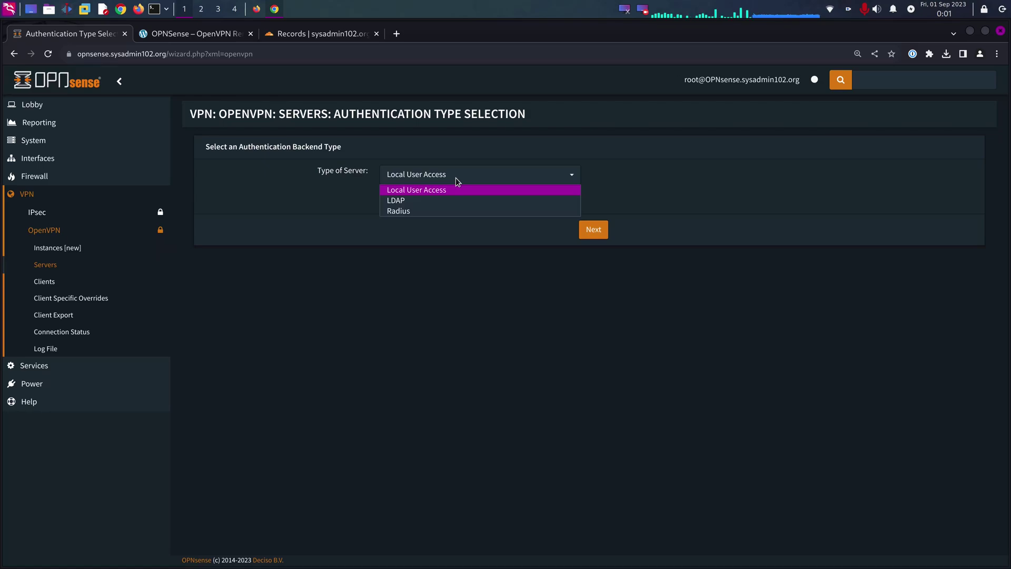
{"action": "left_click", "coordinate": [432, 191]}
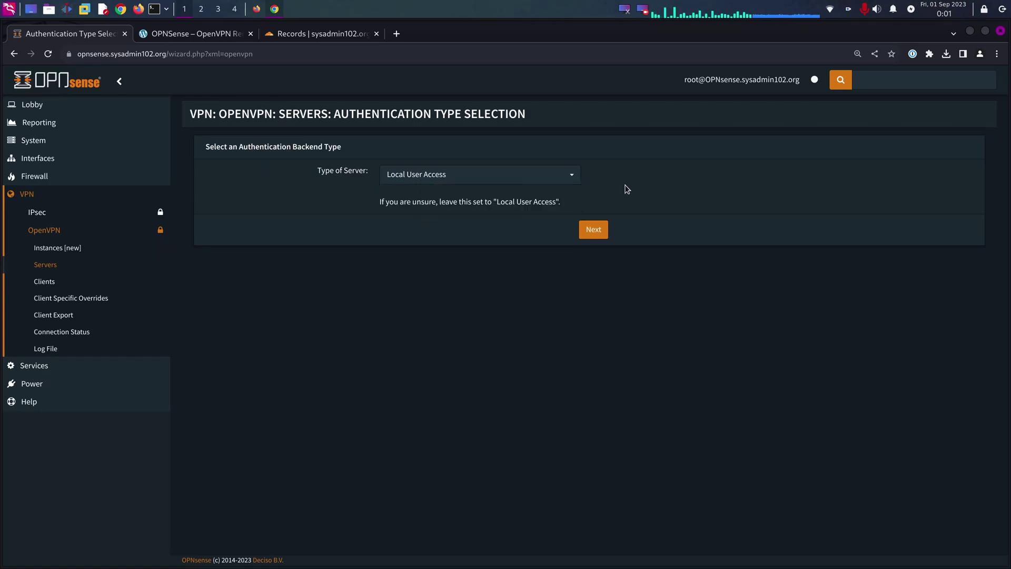
{"action": "left_click", "coordinate": [592, 230]}
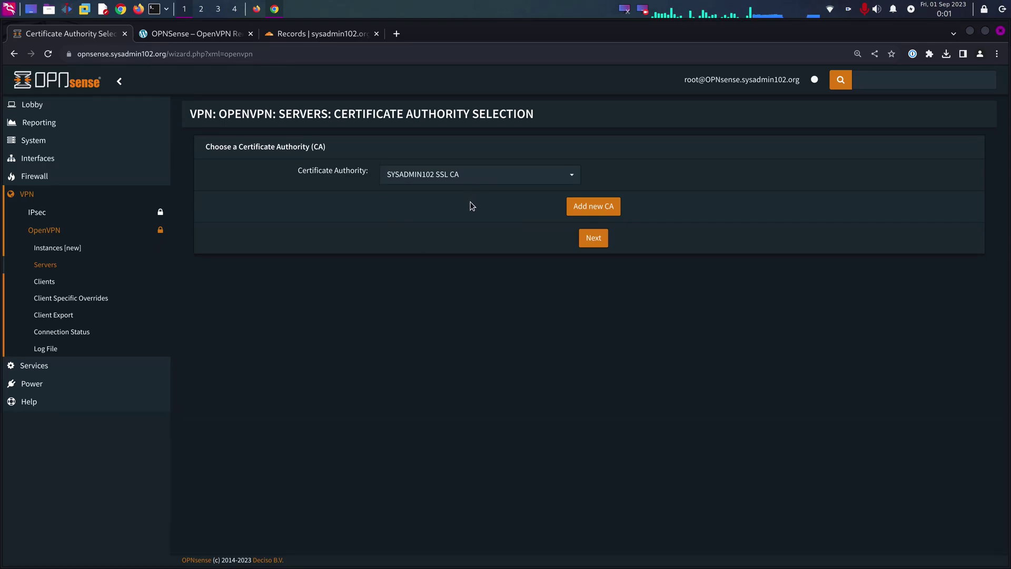
{"action": "left_click", "coordinate": [600, 243]}
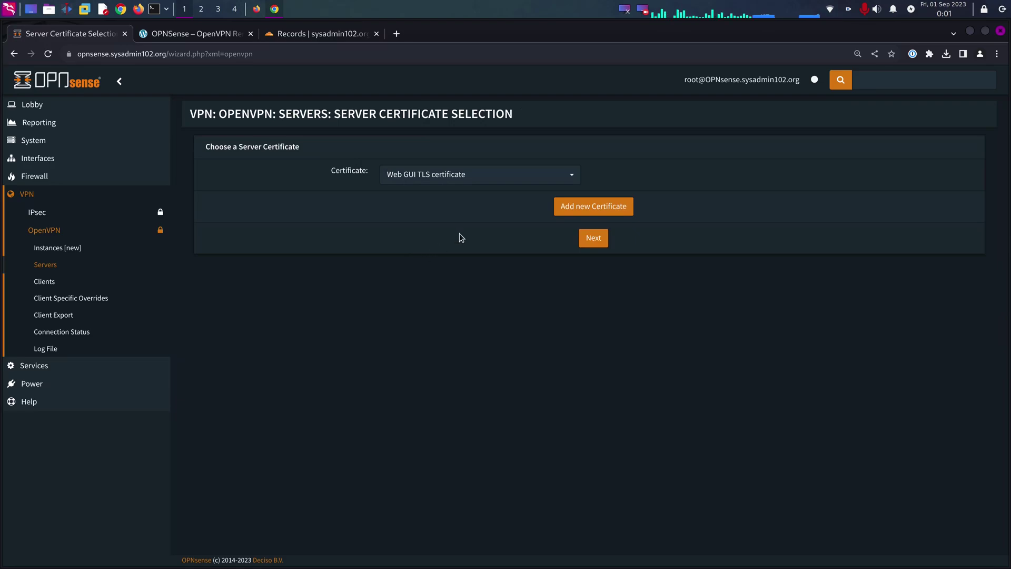
{"action": "left_click", "coordinate": [458, 176]}
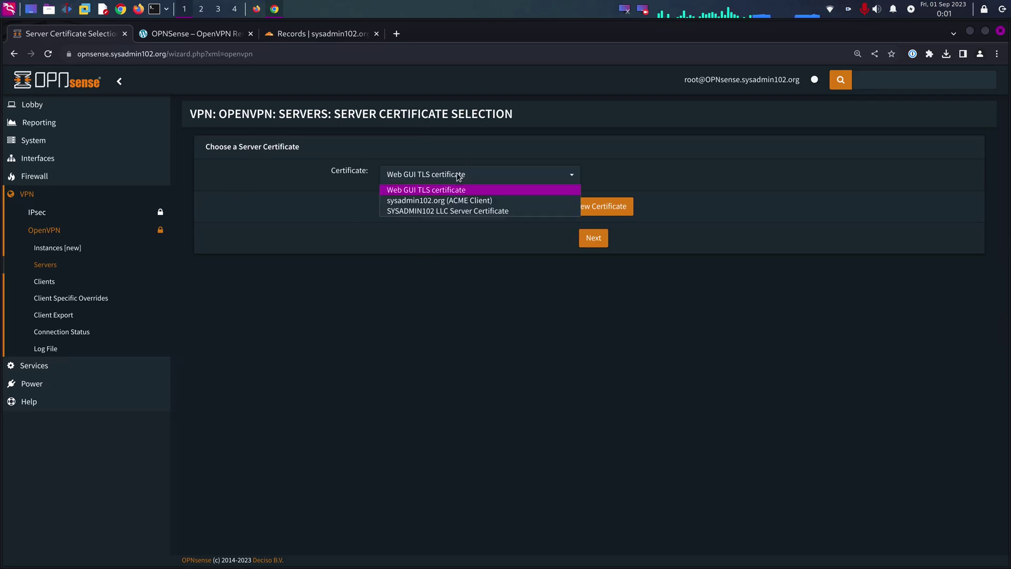
{"action": "key", "text": "Escape"}
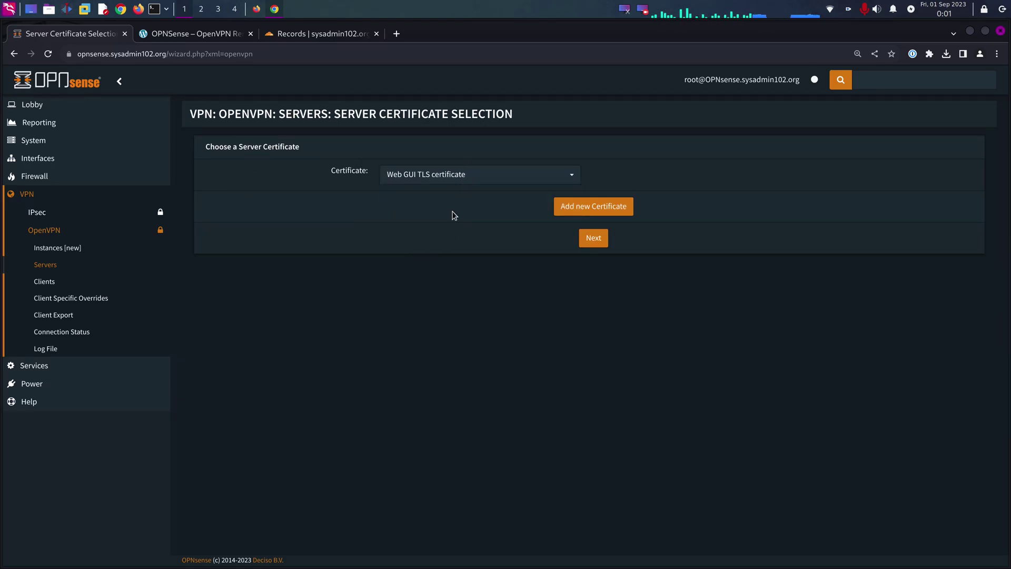
{"action": "left_click", "coordinate": [592, 239]}
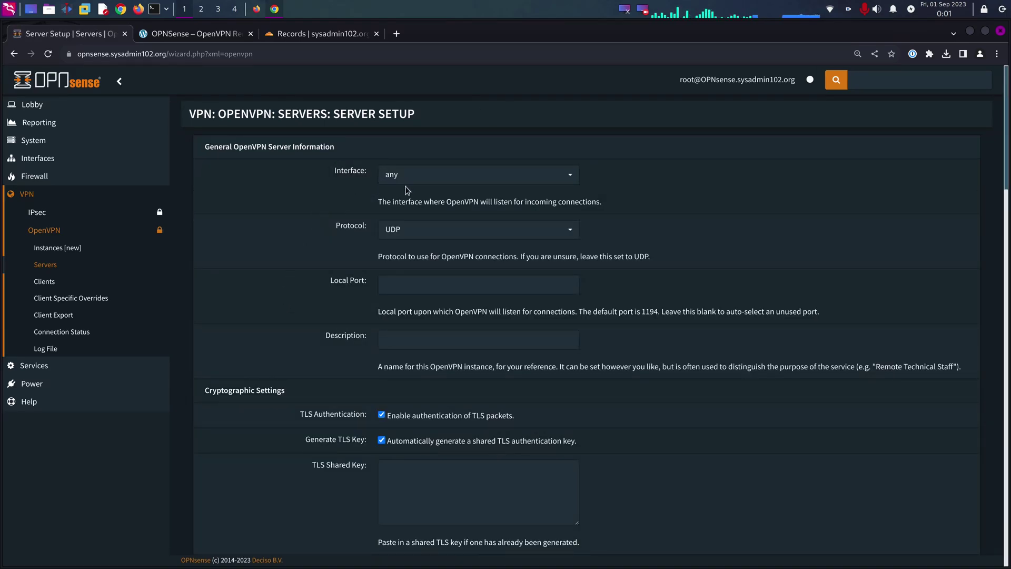
- Make the OpenVPN server listen on WAN with local port 1194
{"action": "left_click", "coordinate": [472, 180]}
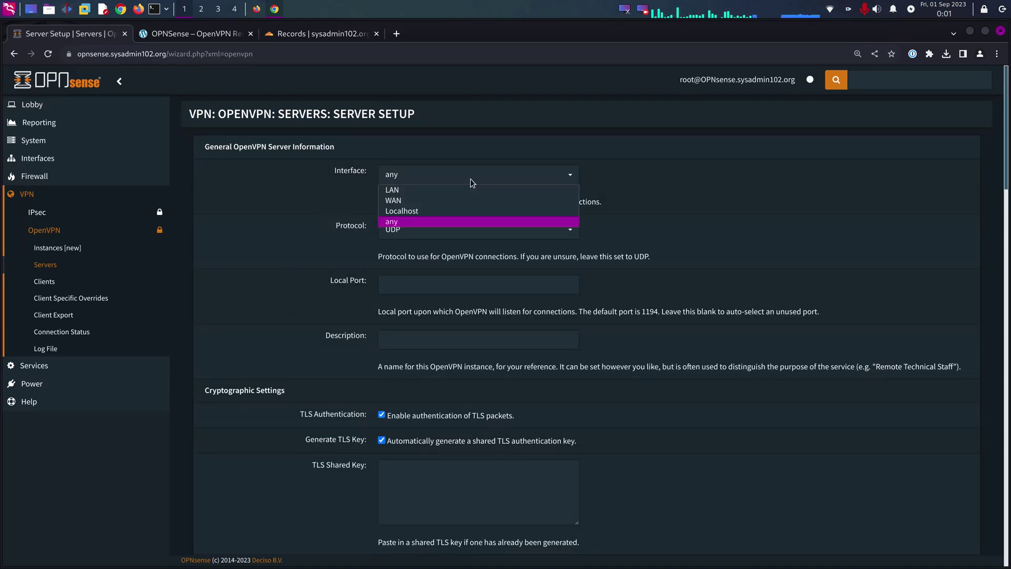
{"action": "left_click", "coordinate": [399, 201]}
{"action": "scroll", "coordinate": [314, 224], "scroll_direction": "down", "scroll_amount": 2}
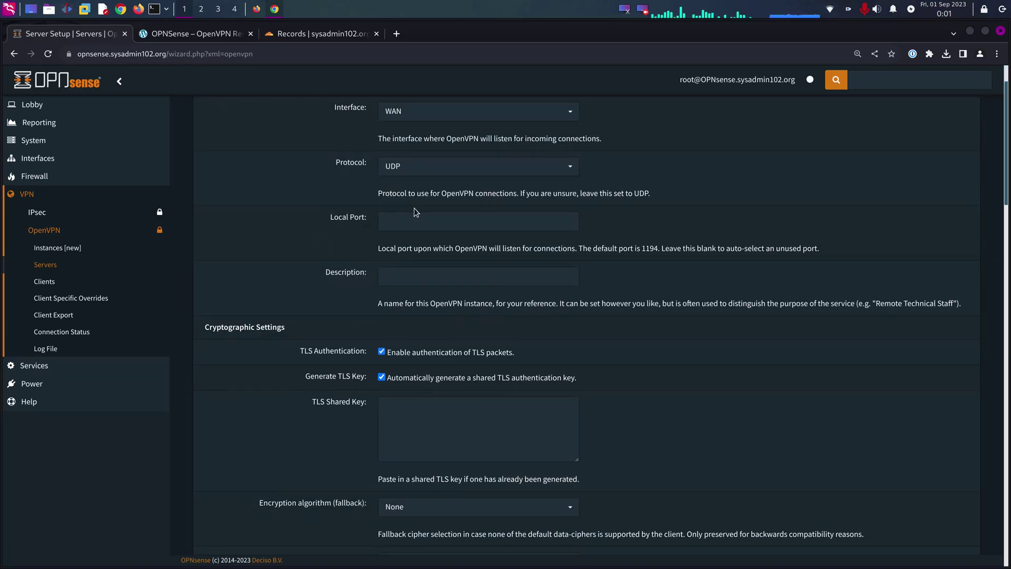
{"action": "left_click", "coordinate": [404, 222]}
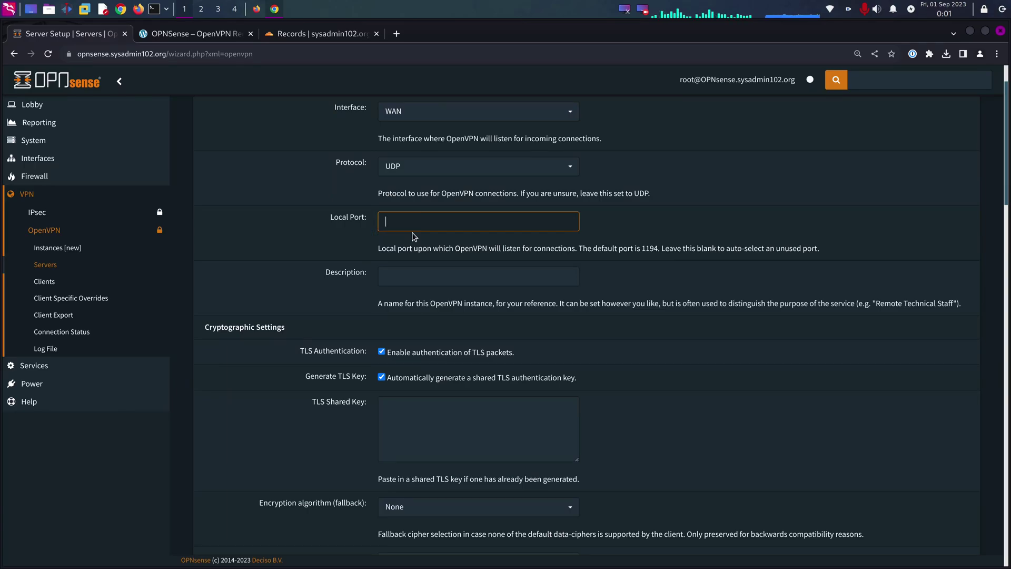
{"action": "type", "text": "1194"}
{"action": "left_click", "coordinate": [447, 247]}
- Give the server the description 'SYSADMIN102 Remote VPN'
{"action": "scroll", "coordinate": [501, 239], "scroll_direction": "down", "scroll_amount": 2}
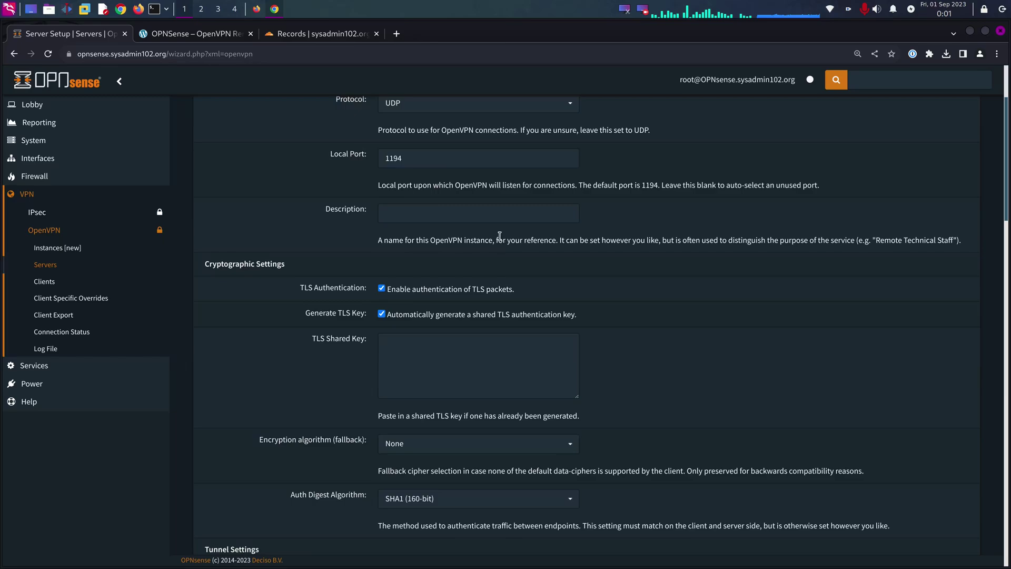
{"action": "left_click", "coordinate": [476, 213]}
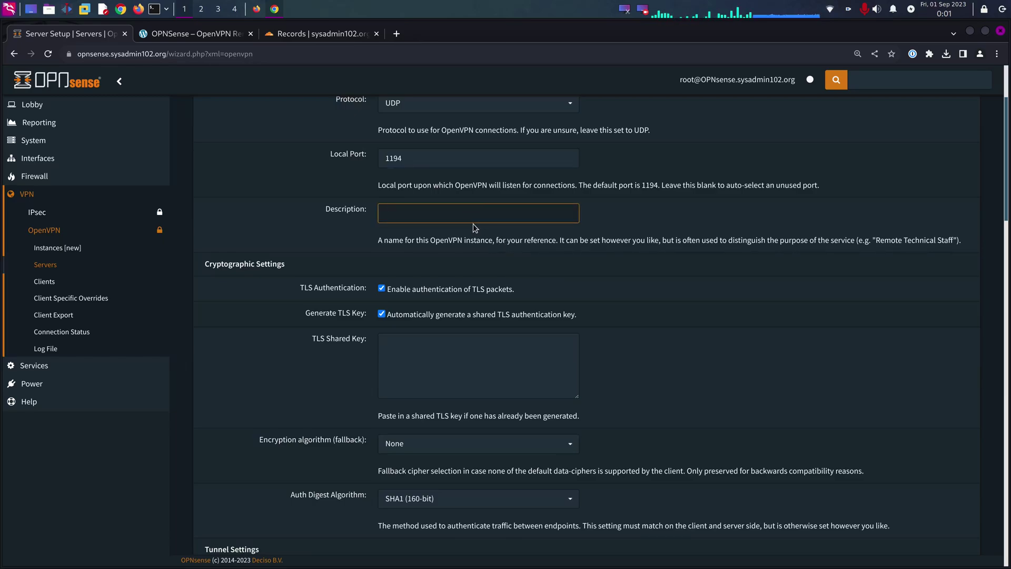
{"action": "type", "text": "SYSADMIN102"}
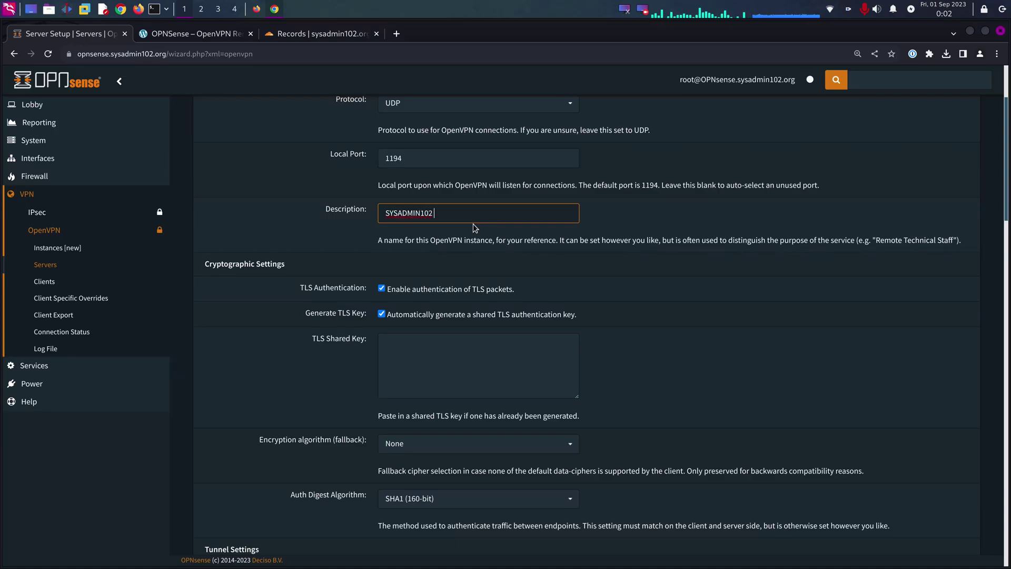
{"action": "type", "text": " Remote"}
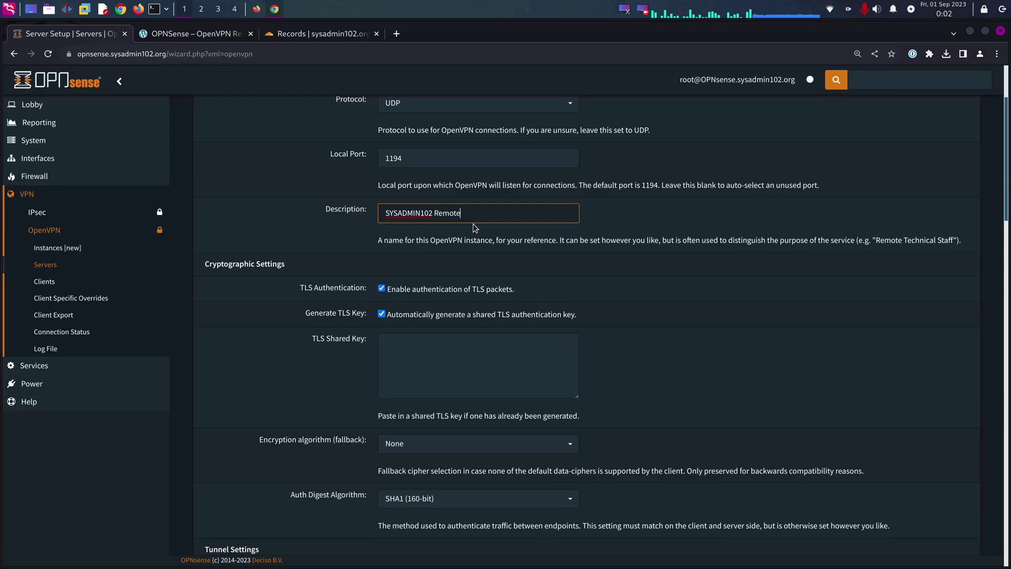
{"action": "type", "text": " VPN"}
{"action": "left_click", "coordinate": [482, 254]}
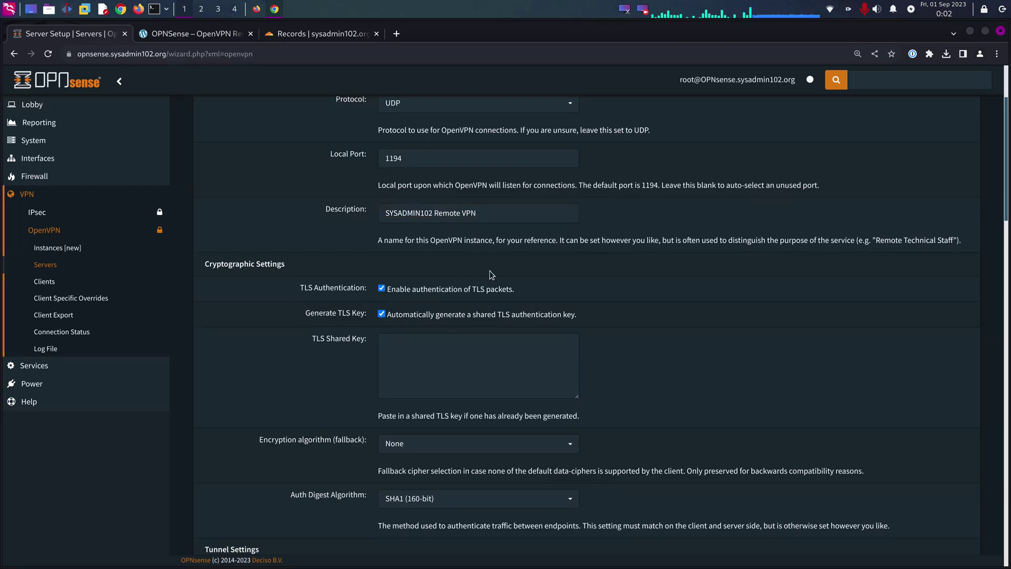
- Choose AES-256-GCM as fallback cipher and SHA512 (512-bit) as auth digest
{"action": "scroll", "coordinate": [462, 292], "scroll_direction": "down", "scroll_amount": 3}
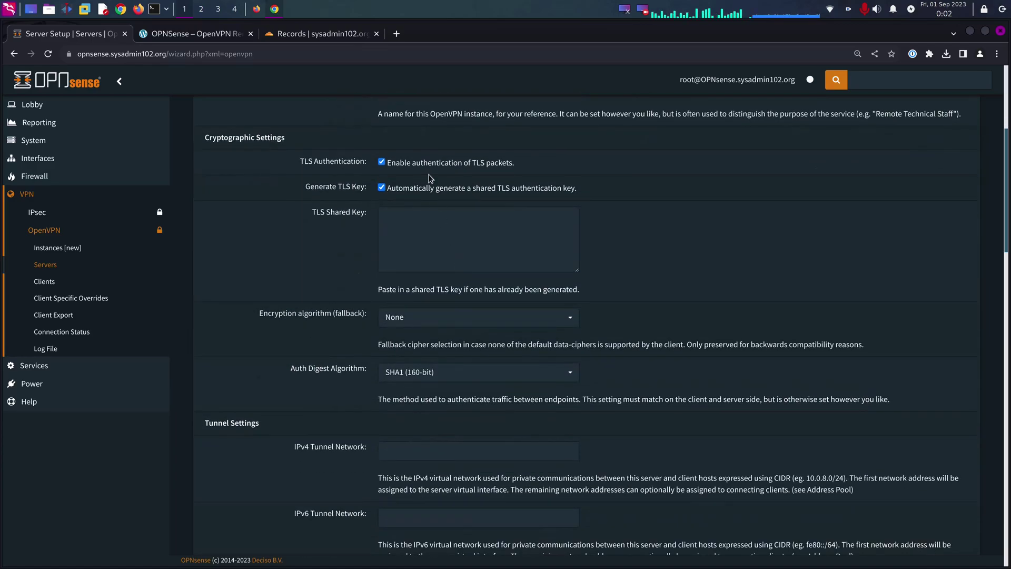
{"action": "left_click", "coordinate": [450, 318]}
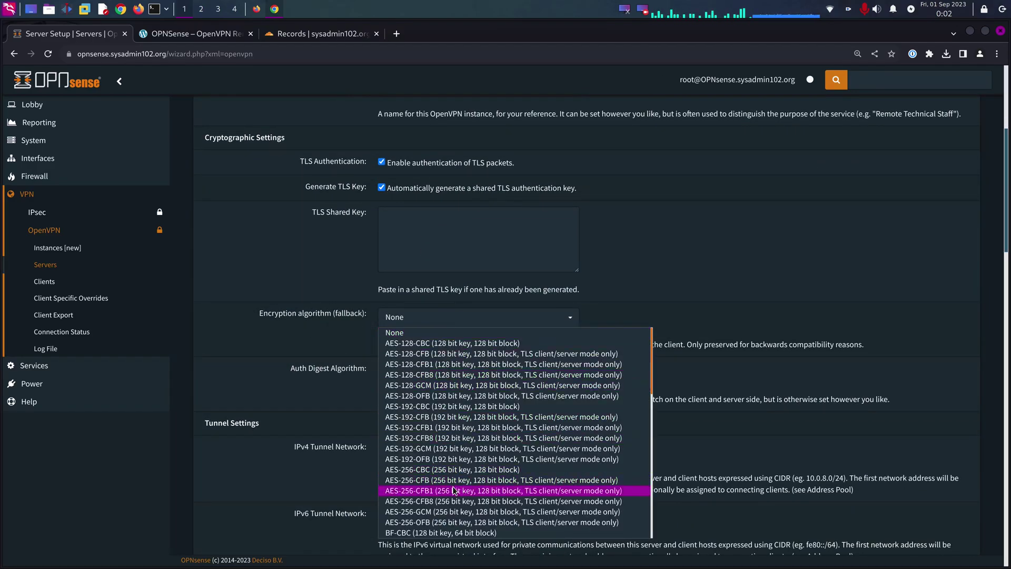
{"action": "left_click", "coordinate": [437, 514]}
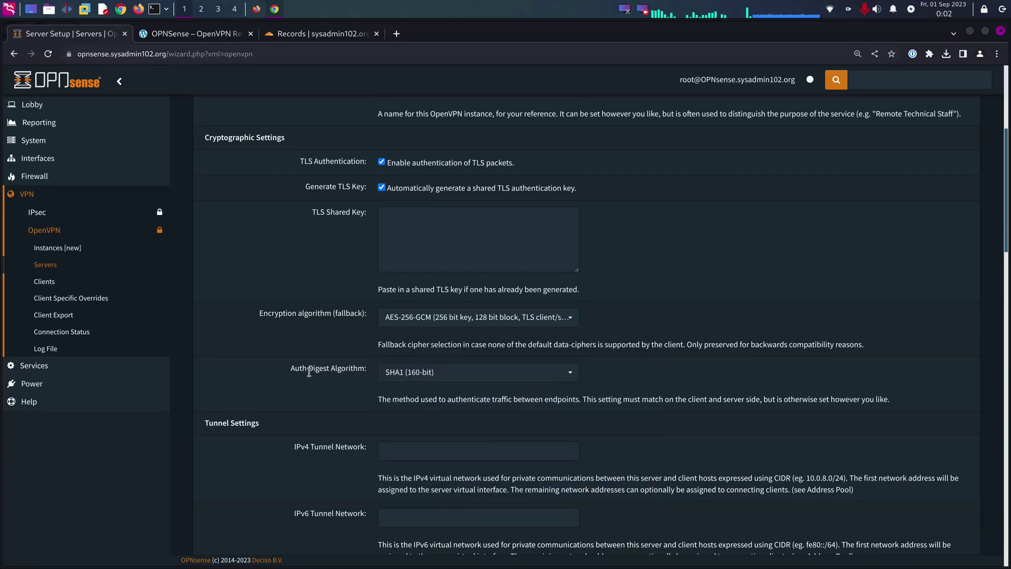
{"action": "left_click", "coordinate": [425, 375]}
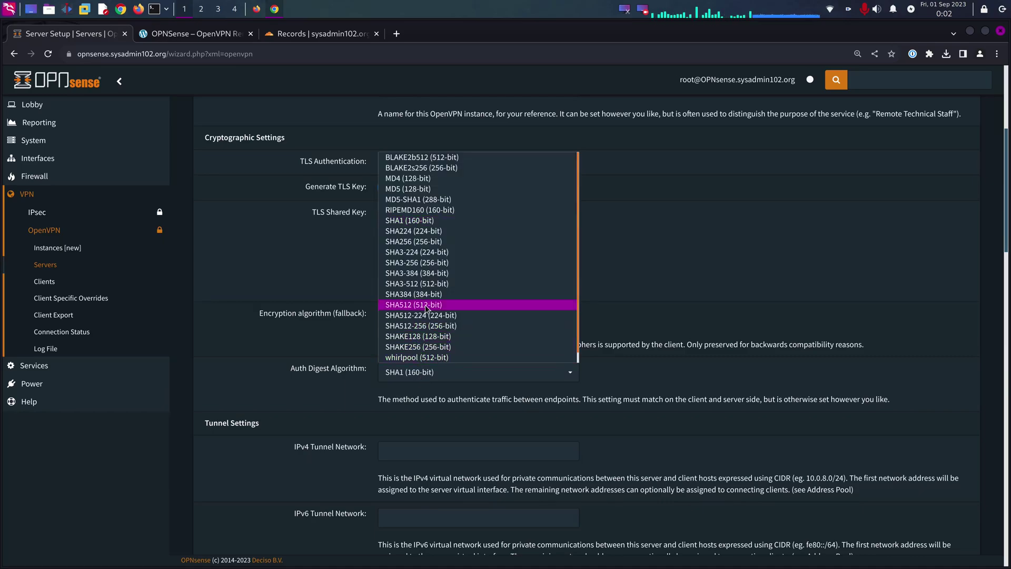
{"action": "left_click", "coordinate": [421, 310]}
{"action": "scroll", "coordinate": [643, 352], "scroll_direction": "down", "scroll_amount": 2}
{"action": "scroll", "coordinate": [644, 358], "scroll_direction": "down", "scroll_amount": 3}
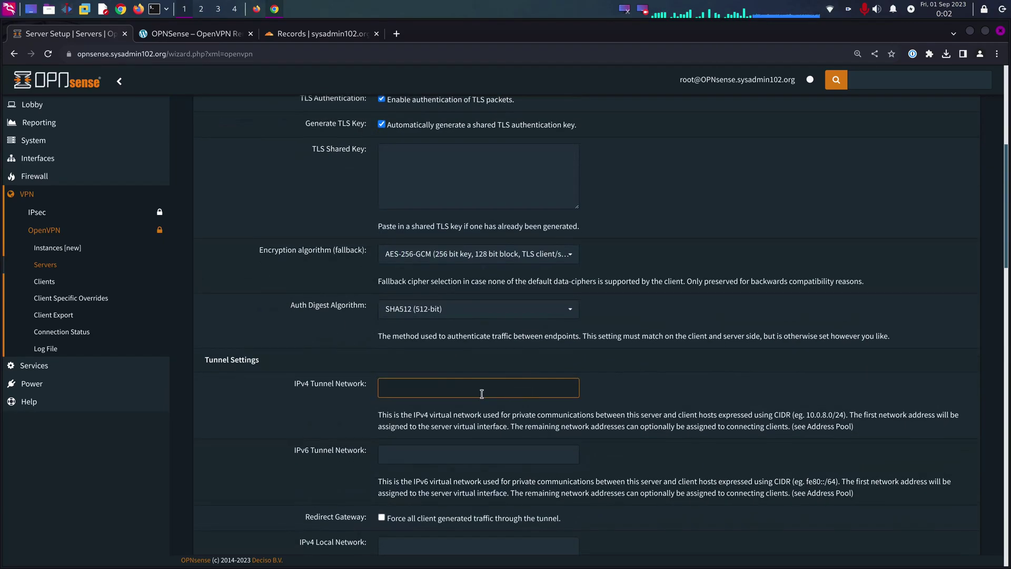
- Set the tunnel networks to 10.5.25.0/24 (IPv4) and fc00::/64 (IPv6)
{"action": "left_click", "coordinate": [400, 261]}
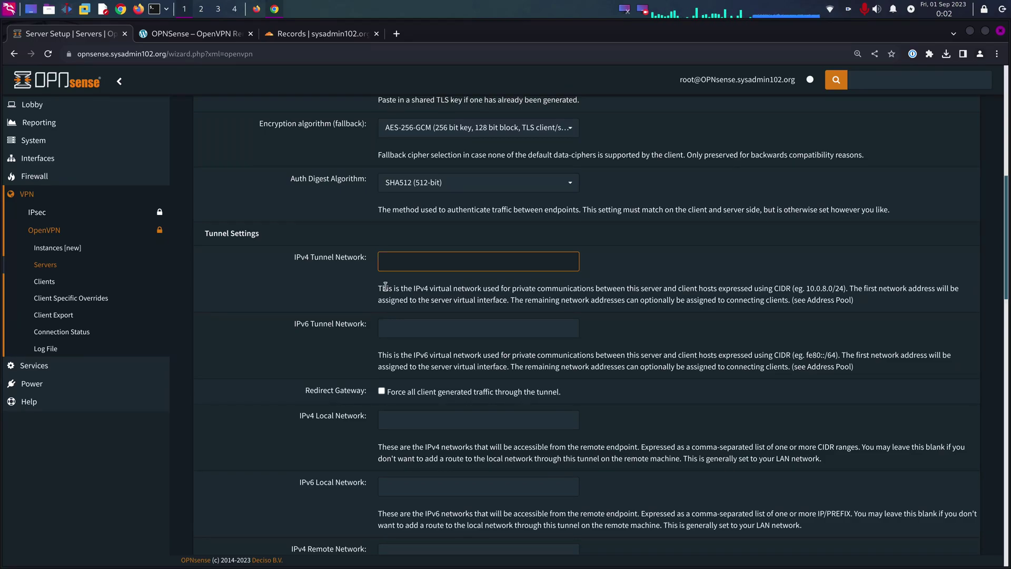
{"action": "type", "text": "10."}
{"action": "type", "text": "5.25.0/24"}
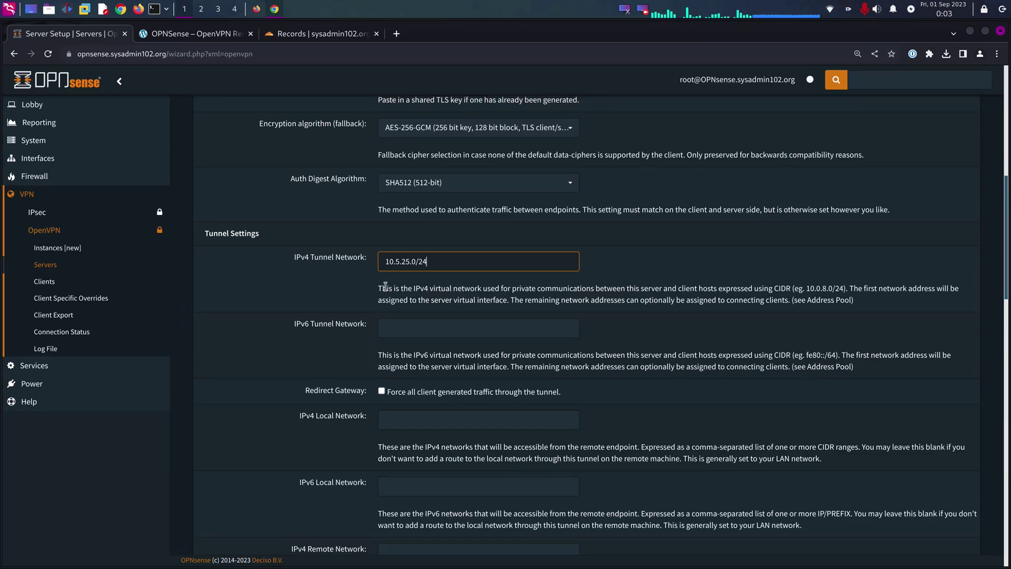
{"action": "left_click", "coordinate": [396, 330]}
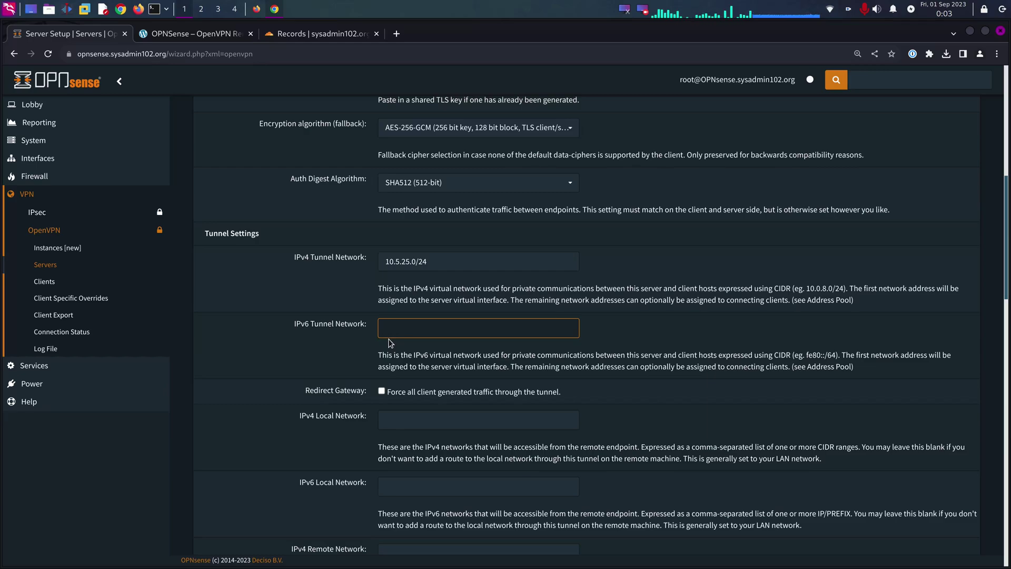
{"action": "type", "text": "fc00::/64"}
{"action": "left_click", "coordinate": [549, 369]}
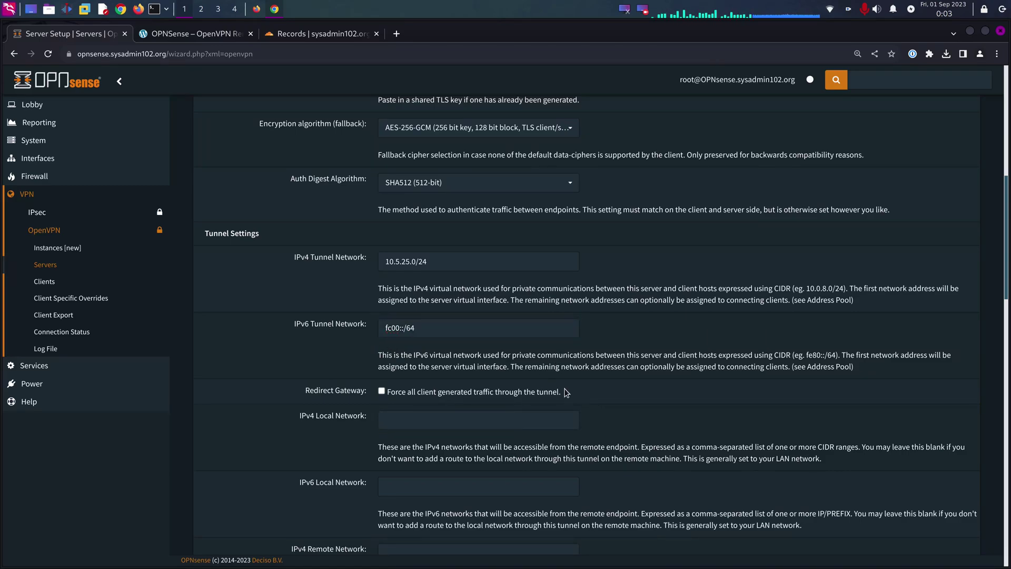
- Set the IPv4 local network to 10.13.2.0/24, leaving IPv6 local network empty
{"action": "scroll", "coordinate": [634, 325], "scroll_direction": "down", "scroll_amount": 1}
{"action": "scroll", "coordinate": [635, 324], "scroll_direction": "down", "scroll_amount": 1}
{"action": "left_click", "coordinate": [415, 293]}
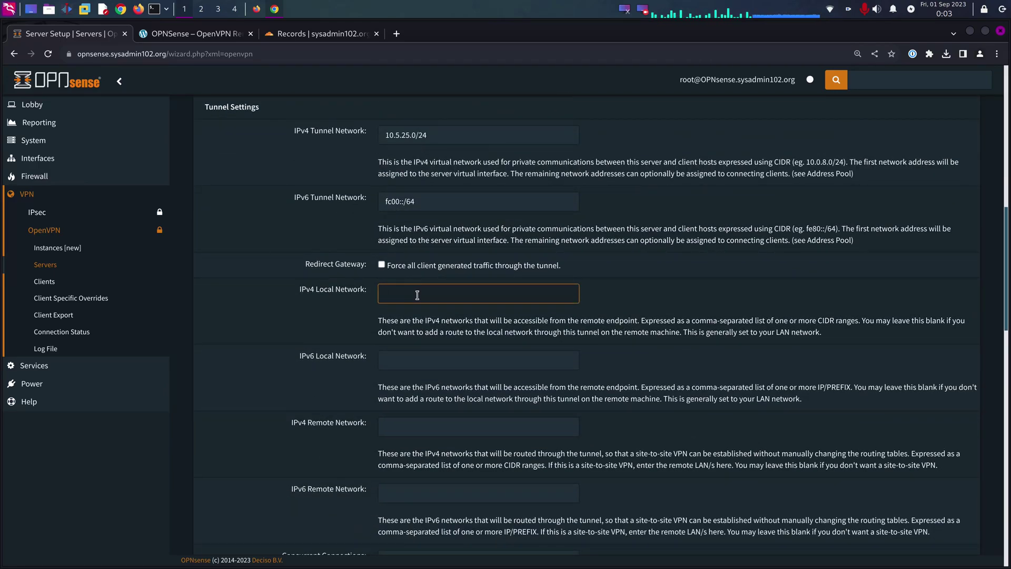
{"action": "type", "text": "10.13.2.0/24"}
{"action": "left_click", "coordinate": [442, 321]}
{"action": "scroll", "coordinate": [443, 321], "scroll_direction": "down", "scroll_amount": 3}
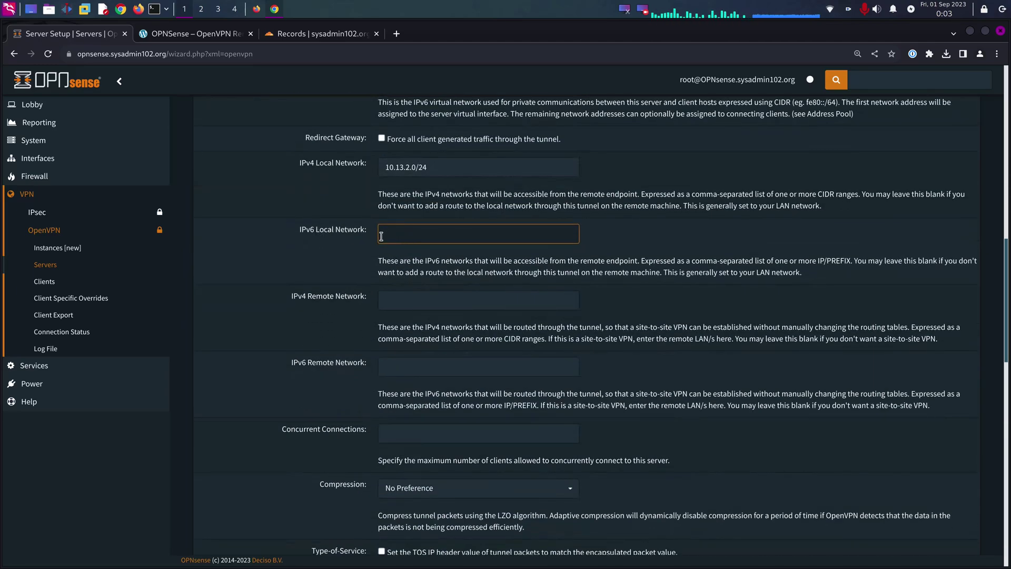
{"action": "left_click", "coordinate": [460, 226]}
{"action": "left_click", "coordinate": [286, 281]}
- Enable LZ4 v2 compression and allow inter-client communication
{"action": "scroll", "coordinate": [276, 254], "scroll_direction": "down", "scroll_amount": 1}
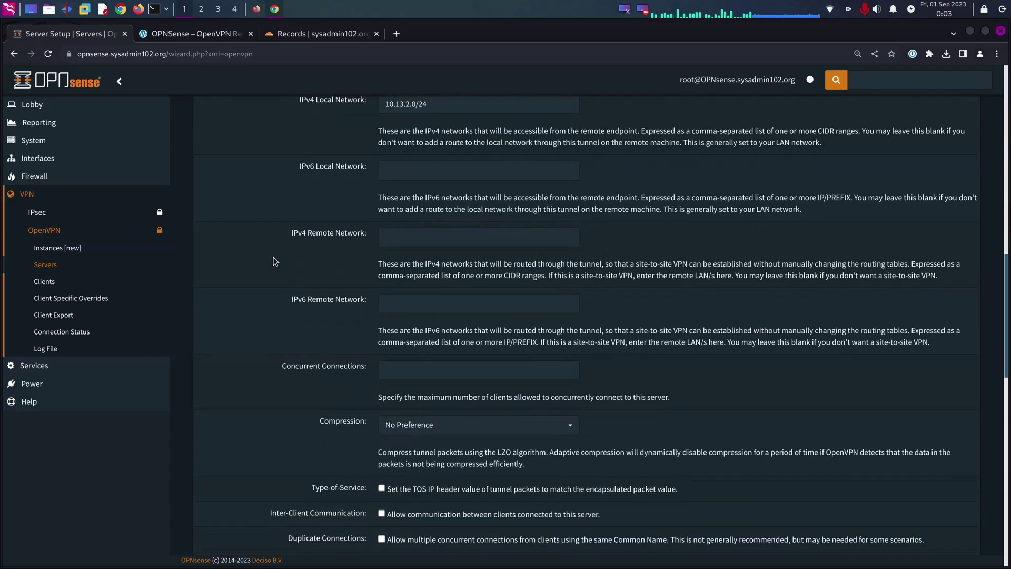
{"action": "scroll", "coordinate": [330, 230], "scroll_direction": "down", "scroll_amount": 2}
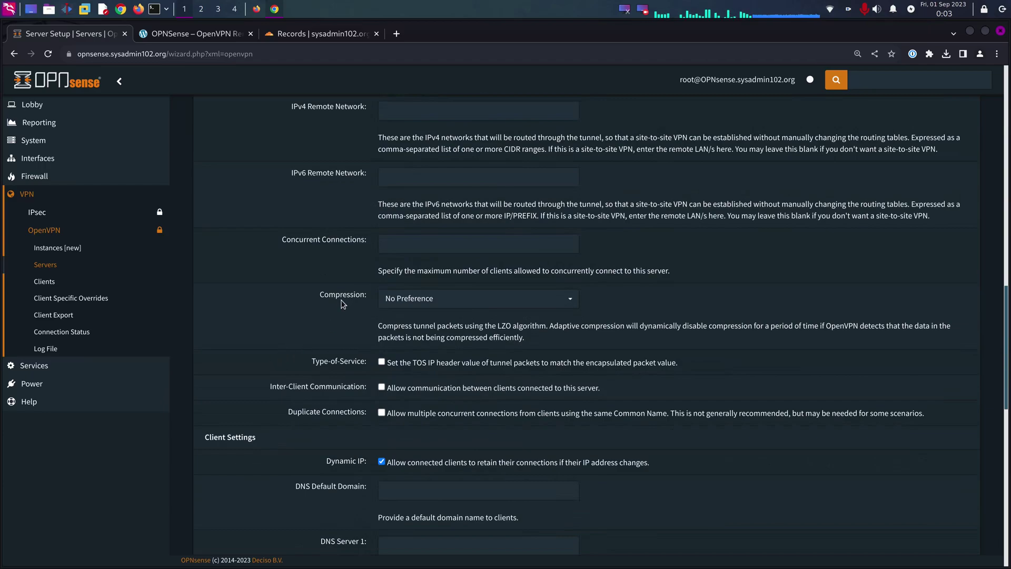
{"action": "left_click", "coordinate": [436, 299]}
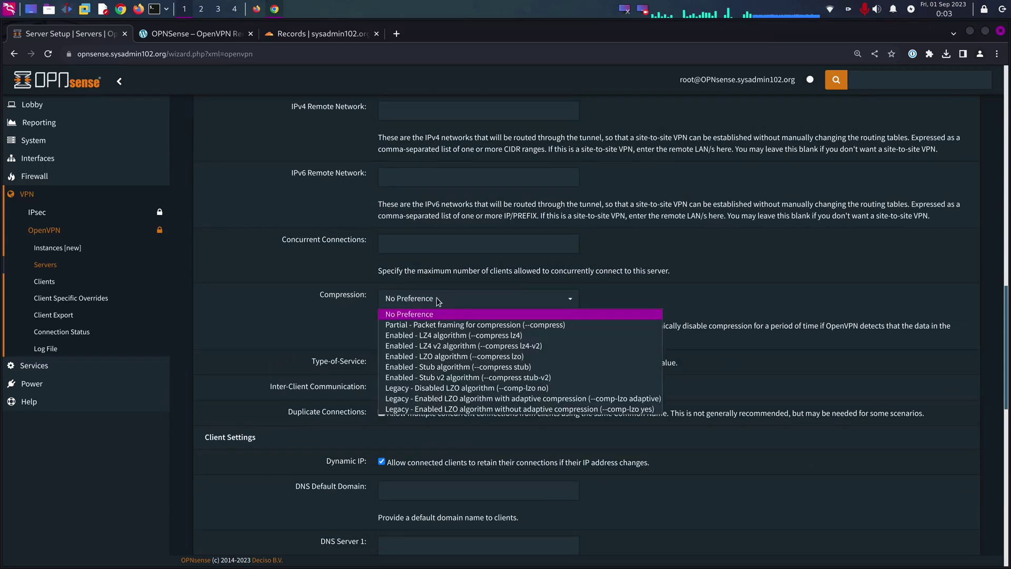
{"action": "left_click", "coordinate": [450, 348]}
{"action": "scroll", "coordinate": [663, 260], "scroll_direction": "down", "scroll_amount": 2}
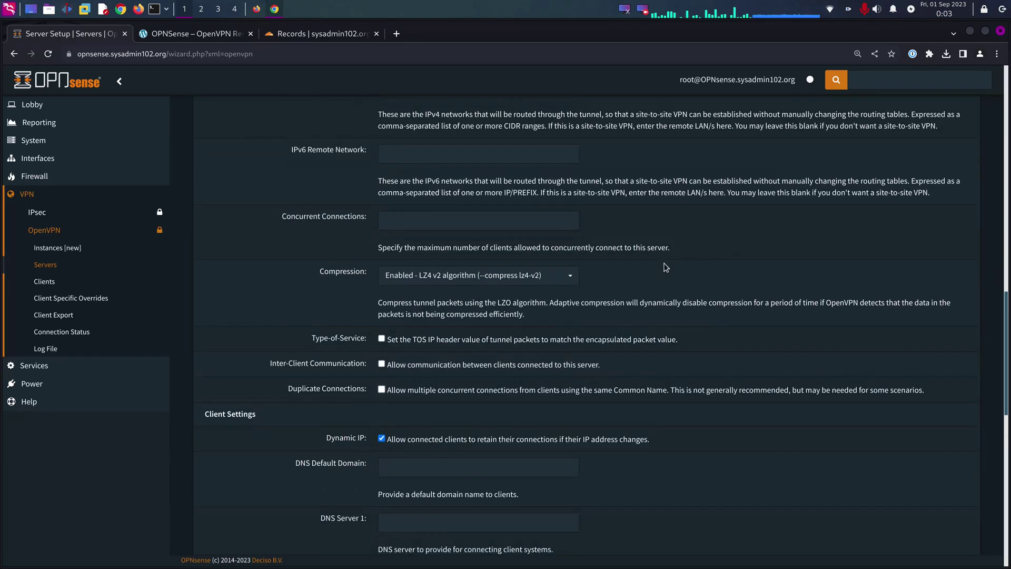
{"action": "left_click_drag", "start_coordinate": [292, 327], "coordinate": [367, 325]}
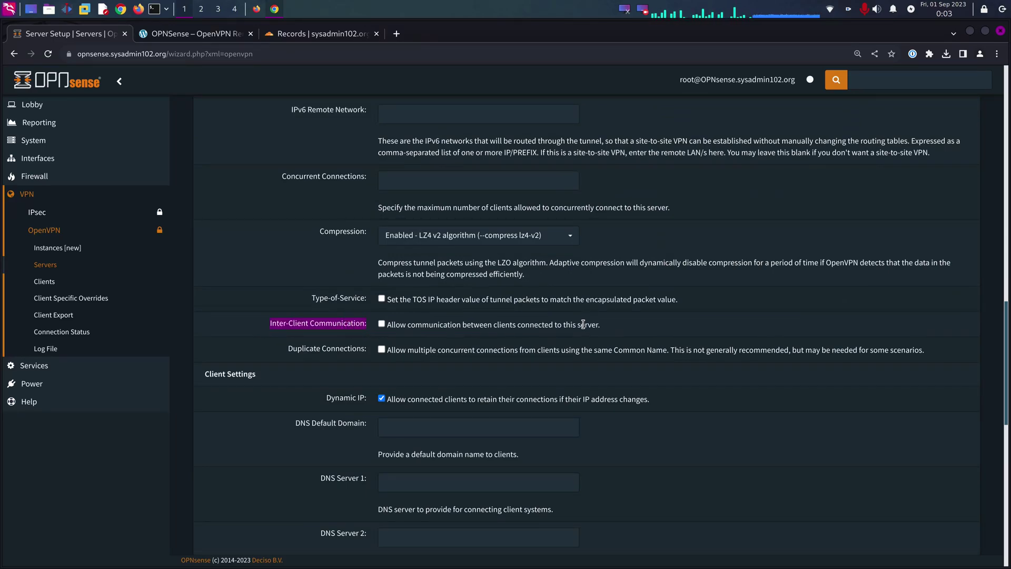
{"action": "left_click", "coordinate": [388, 326]}
{"action": "left_click", "coordinate": [388, 325]}
- Set DNS default domain sysadmin102.org and first DNS server 10.13.2.1
{"action": "scroll", "coordinate": [449, 346], "scroll_direction": "down", "scroll_amount": 3}
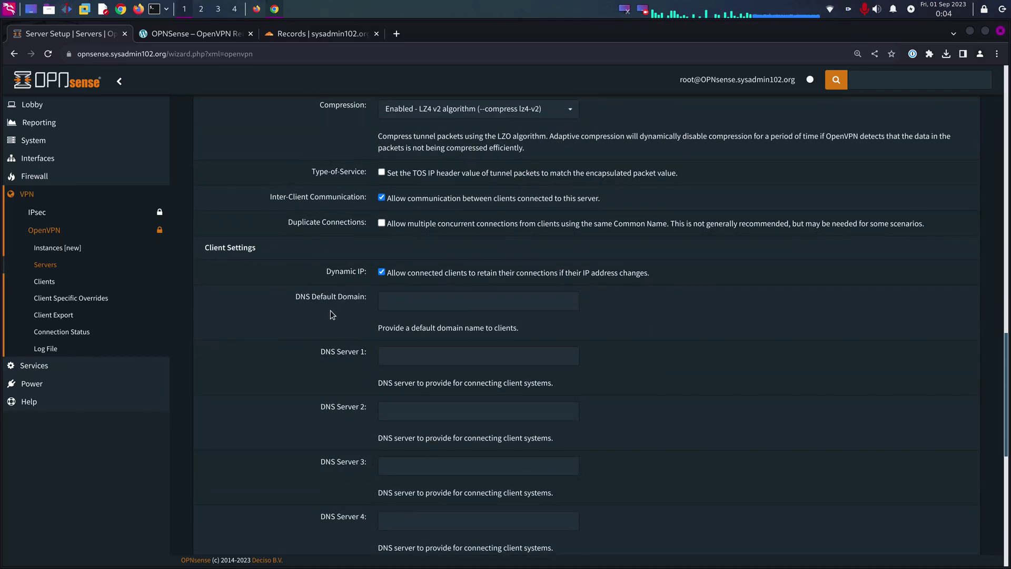
{"action": "left_click", "coordinate": [367, 306]}
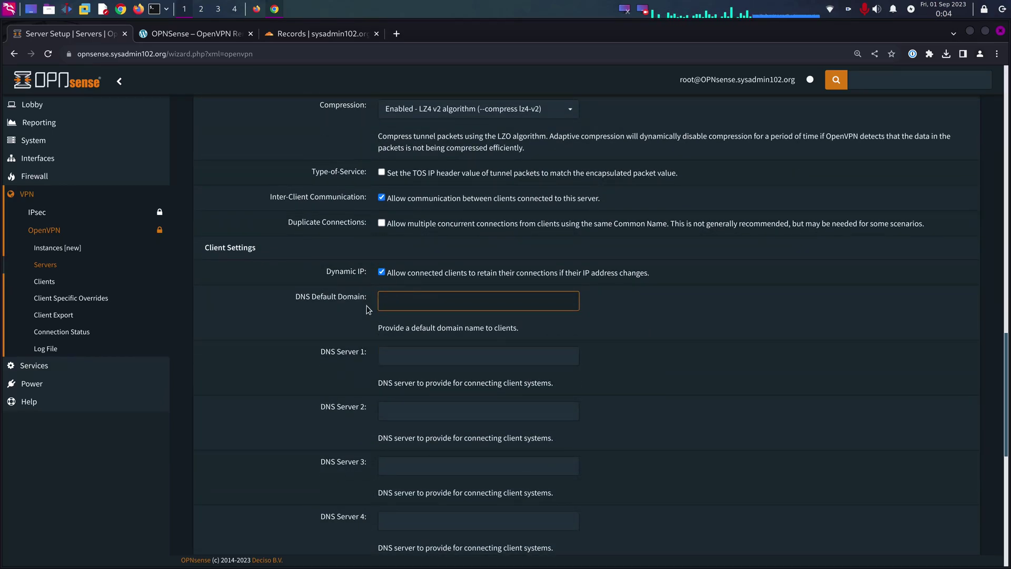
{"action": "type", "text": "sysadmin102.org"}
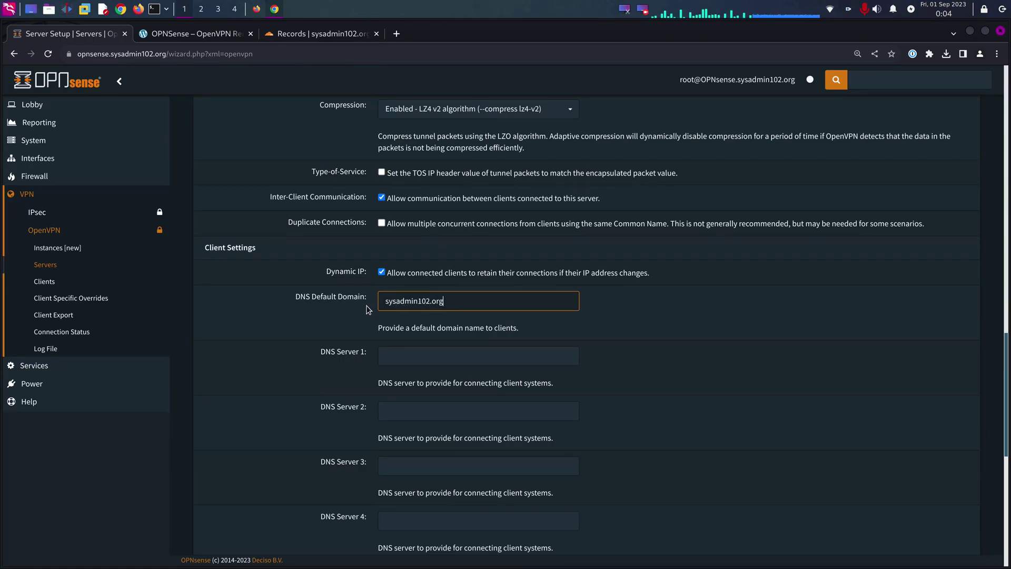
{"action": "key", "text": "Tab"}
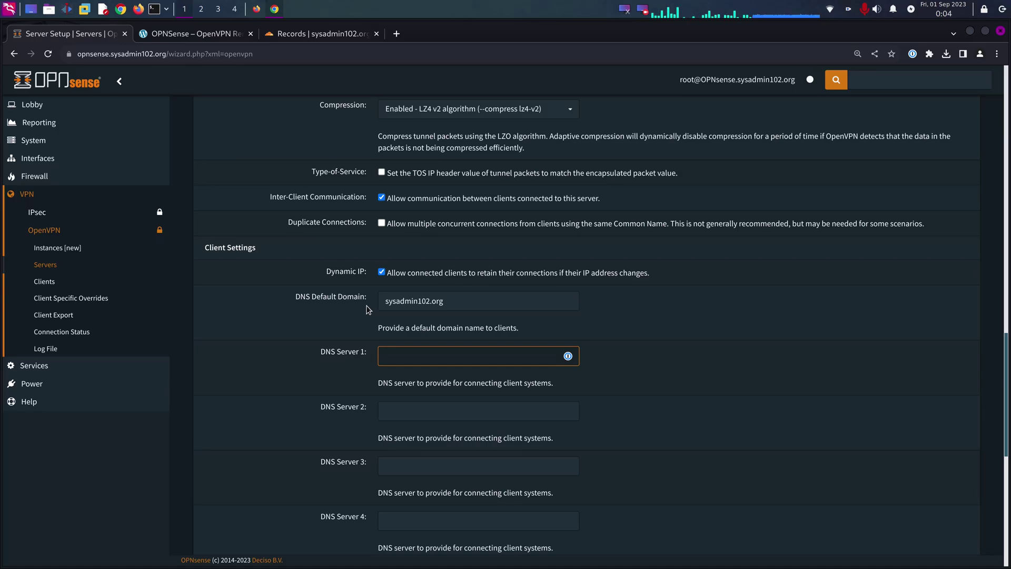
{"action": "type", "text": "10.13.2.1"}
- Add DNS servers 9.9.9.9, 149.112.112.112 and 1.1.1.1
{"action": "left_click", "coordinate": [419, 414]}
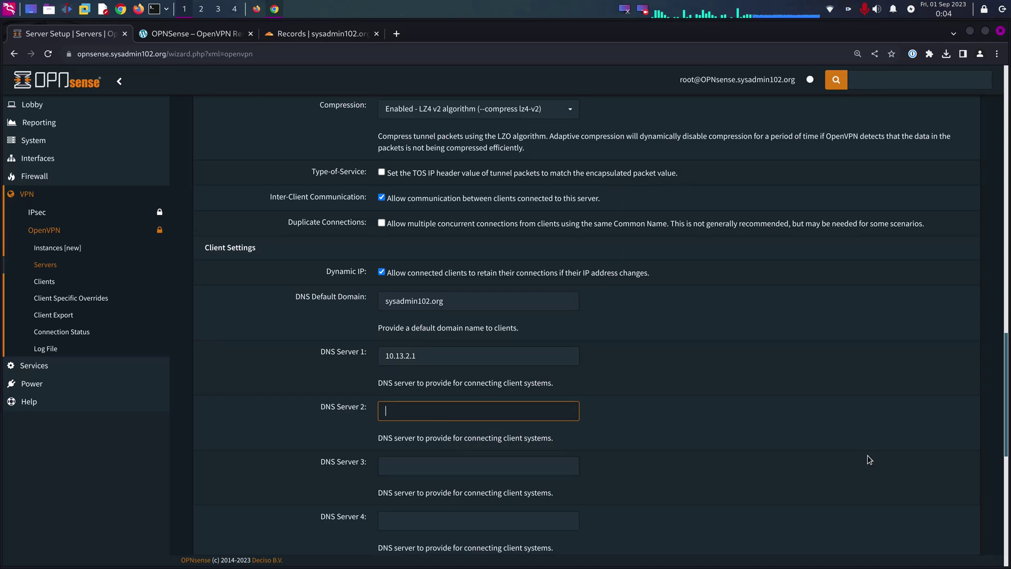
{"action": "type", "text": "9.9.9.9"}
{"action": "key", "text": "Tab"}
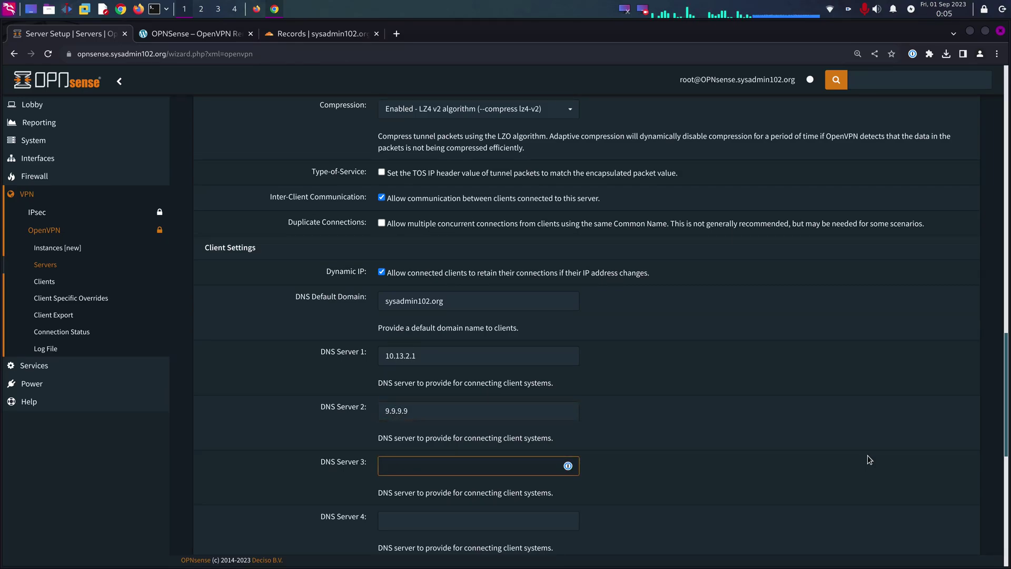
{"action": "type", "text": "149."}
{"action": "type", "text": "112.112"}
{"action": "type", "text": ".12"}
{"action": "type", "text": "2"}
{"action": "key", "text": "Tab"}
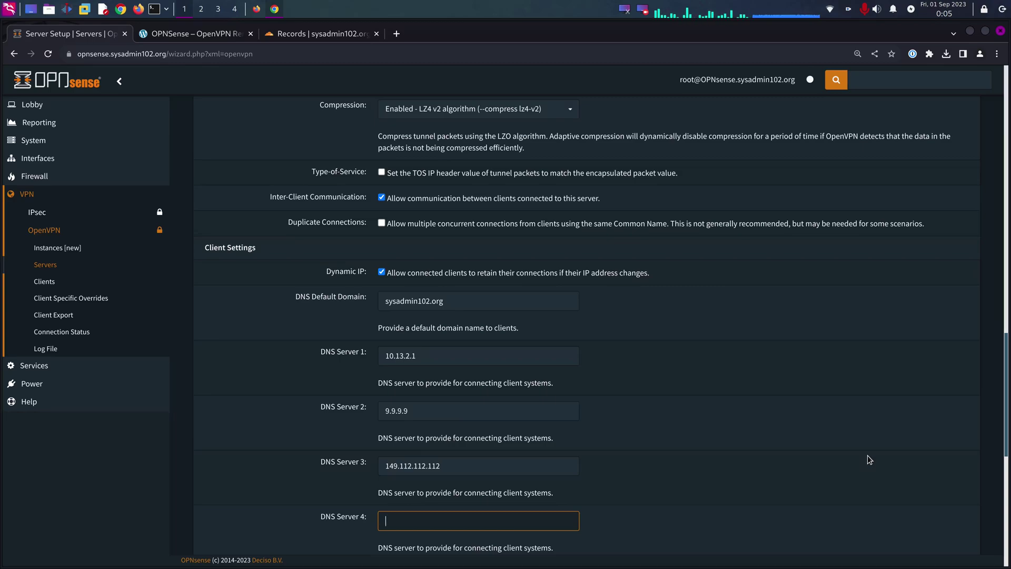
{"action": "type", "text": "1.1.1.1"}
{"action": "scroll", "coordinate": [843, 474], "scroll_direction": "down", "scroll_amount": 6}
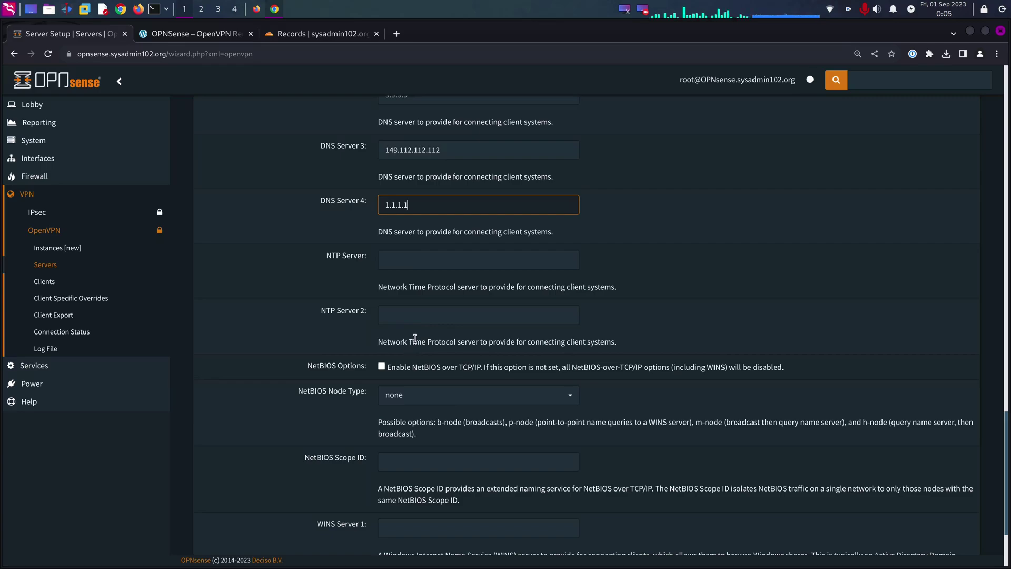
{"action": "scroll", "coordinate": [410, 365], "scroll_direction": "down", "scroll_amount": 3}
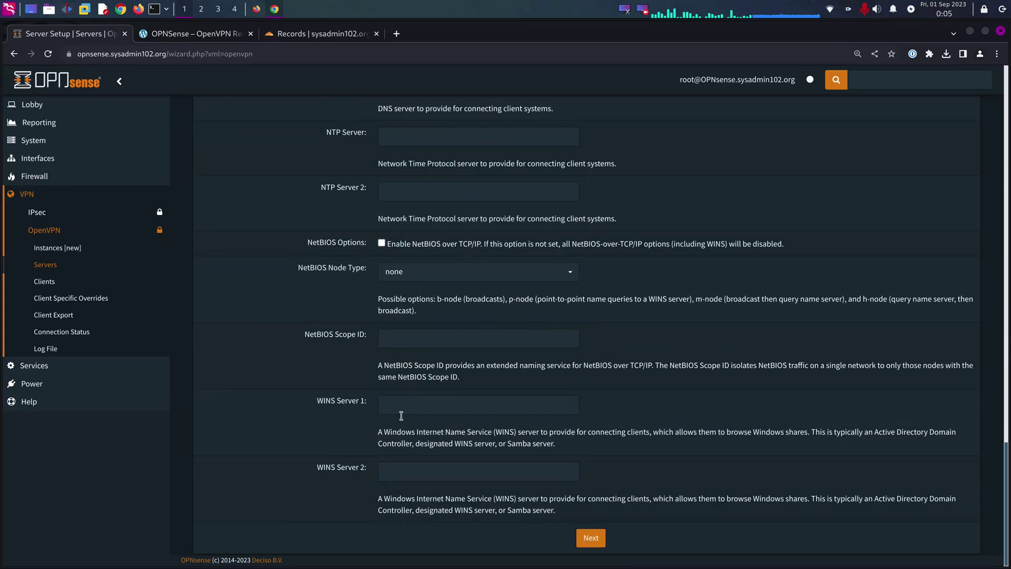
- Add both the WAN Firewall Rule and OpenVPN tunnel rule, then finish the wizard
{"action": "left_click", "coordinate": [592, 542]}
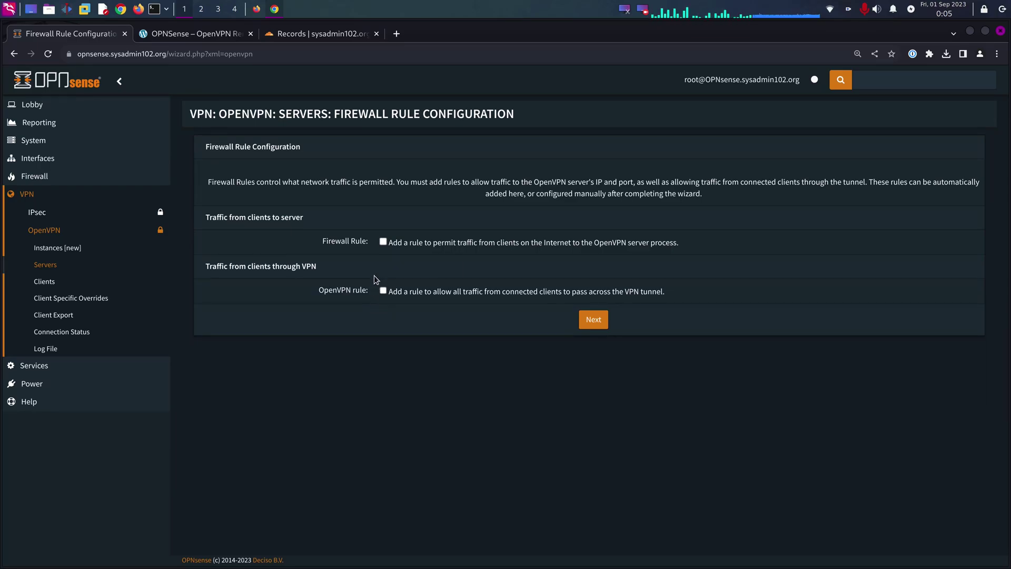
{"action": "left_click", "coordinate": [383, 242]}
{"action": "left_click", "coordinate": [382, 290]}
{"action": "left_click", "coordinate": [598, 324]}
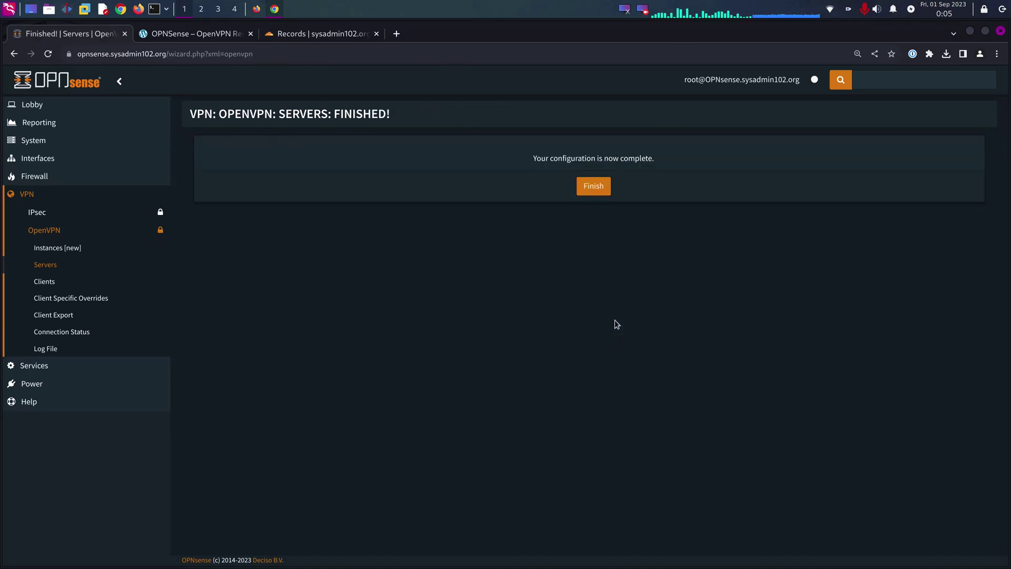
{"action": "left_click", "coordinate": [594, 192]}
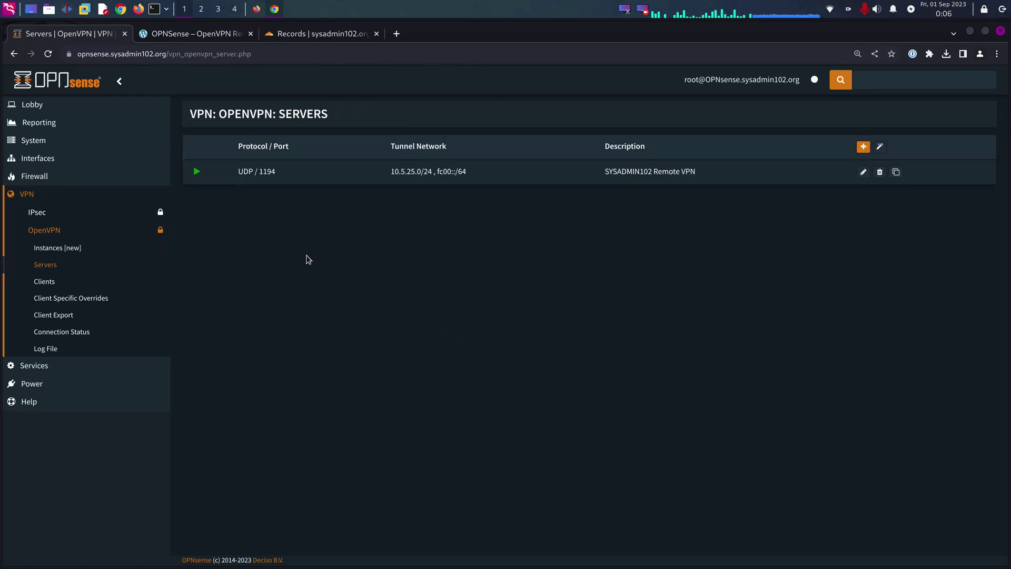
{"action": "left_click", "coordinate": [40, 179]}
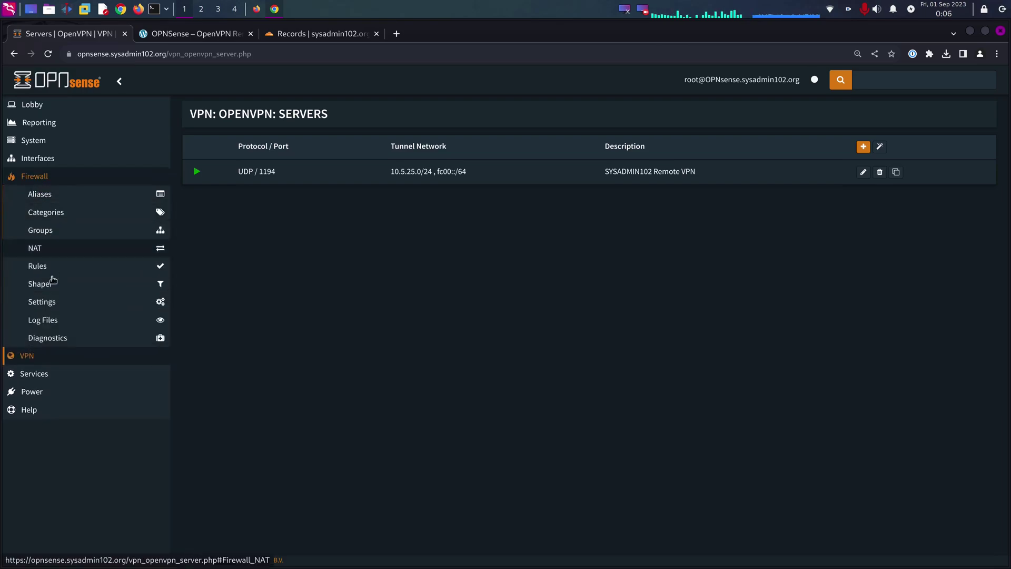
{"action": "left_click", "coordinate": [38, 267]}
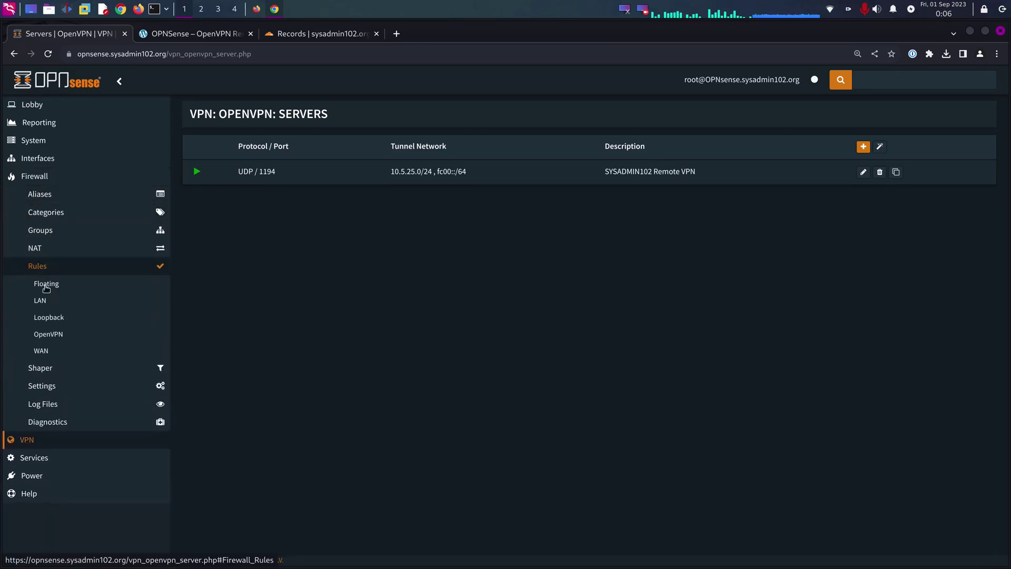
{"action": "left_click", "coordinate": [41, 351]}
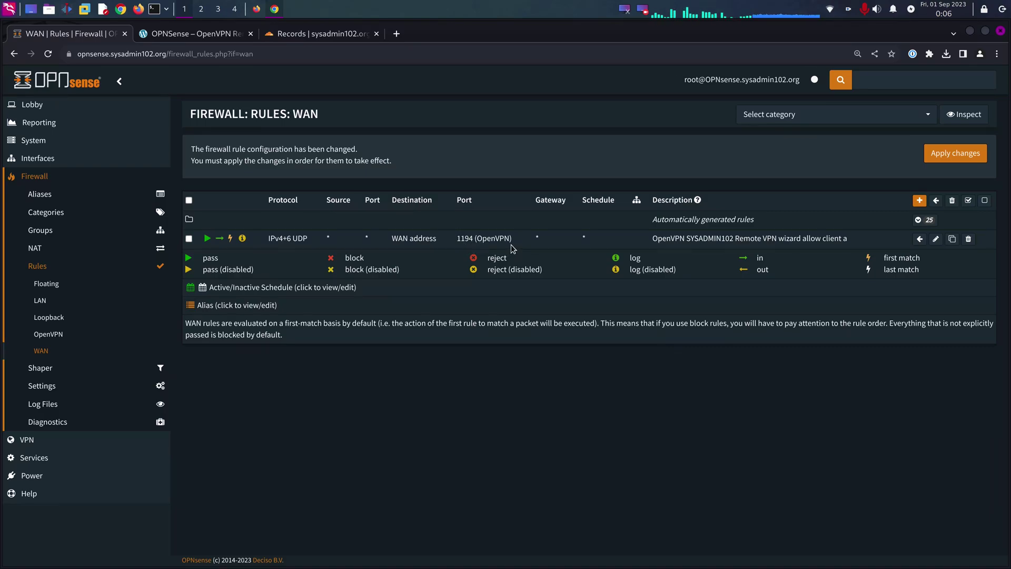
{"action": "left_click", "coordinate": [50, 334]}
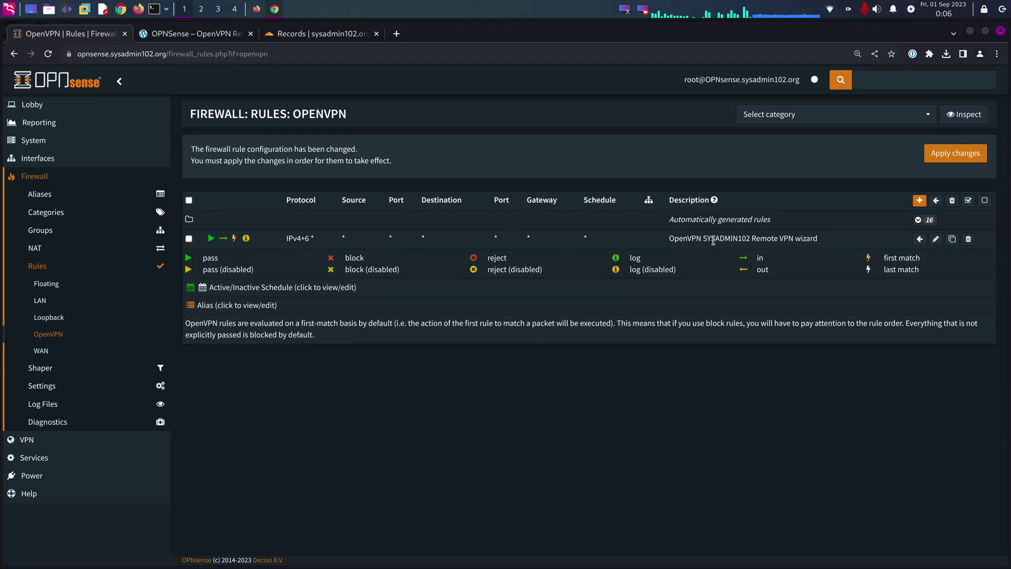
{"action": "left_click", "coordinate": [41, 302]}
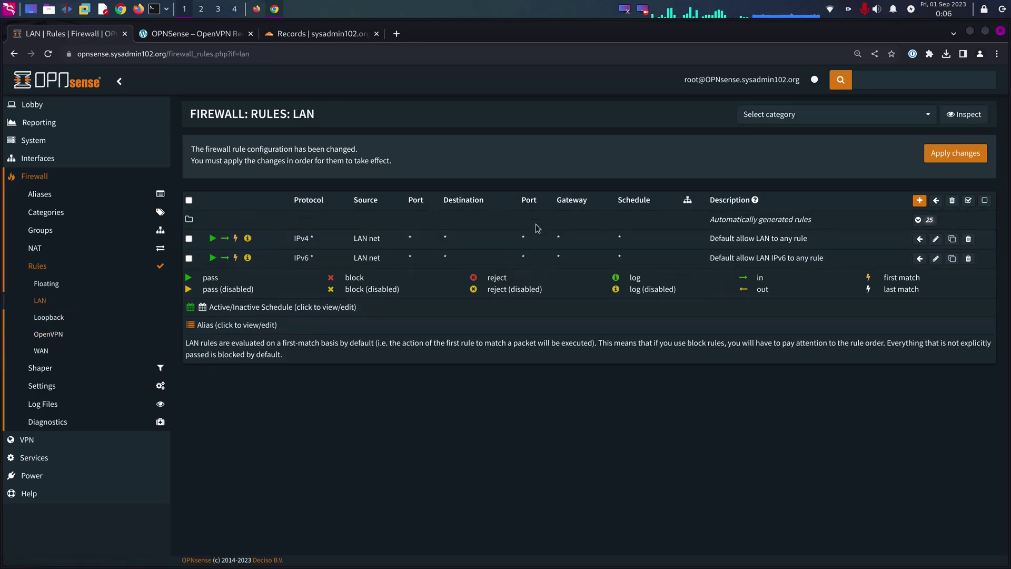
{"action": "left_click", "coordinate": [26, 439]}
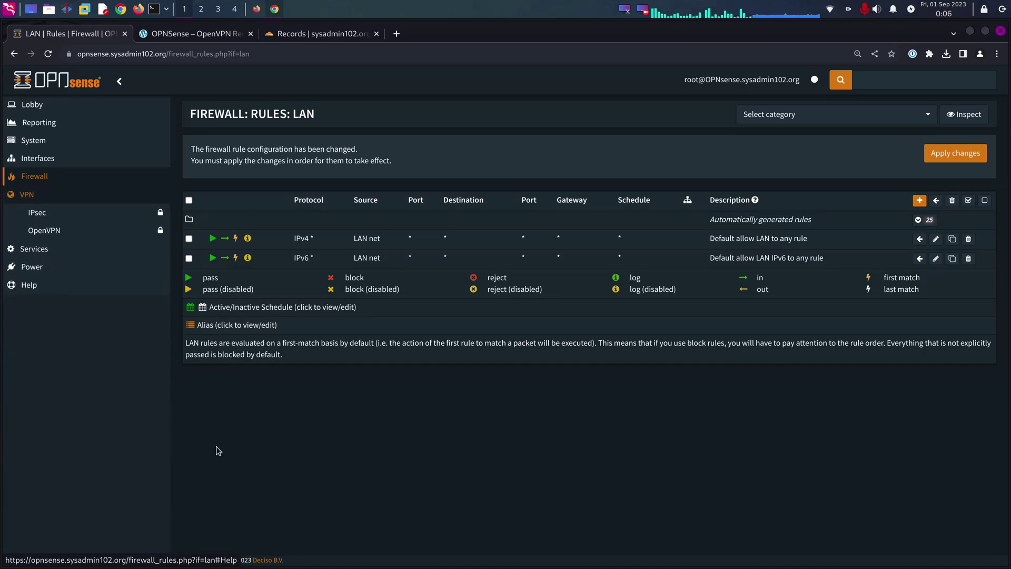
{"action": "left_click", "coordinate": [52, 232]}
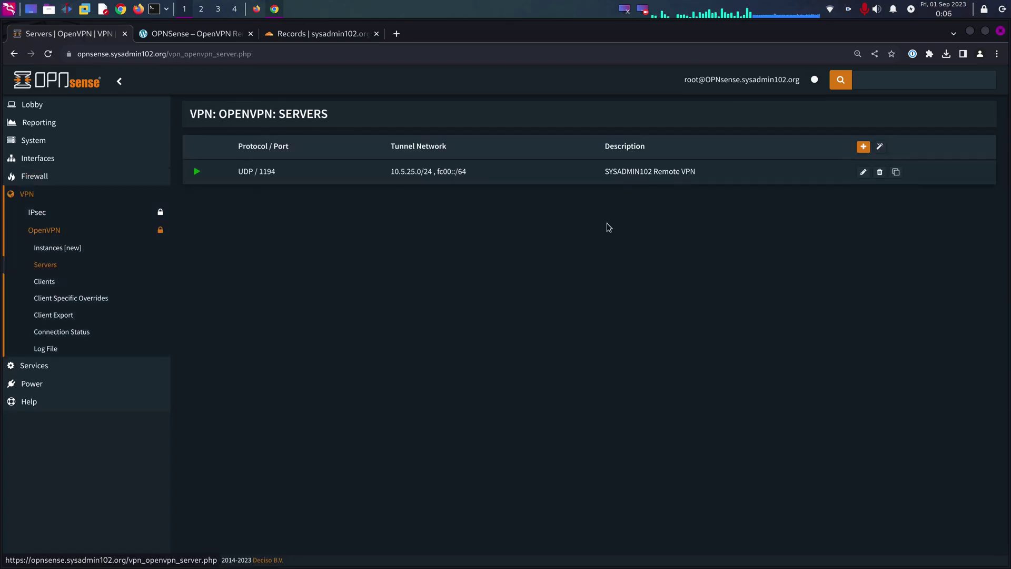
- Open Client Export, keeping hostname vpn.sysadmin102.org and export type File Only
{"action": "left_click", "coordinate": [46, 281]}
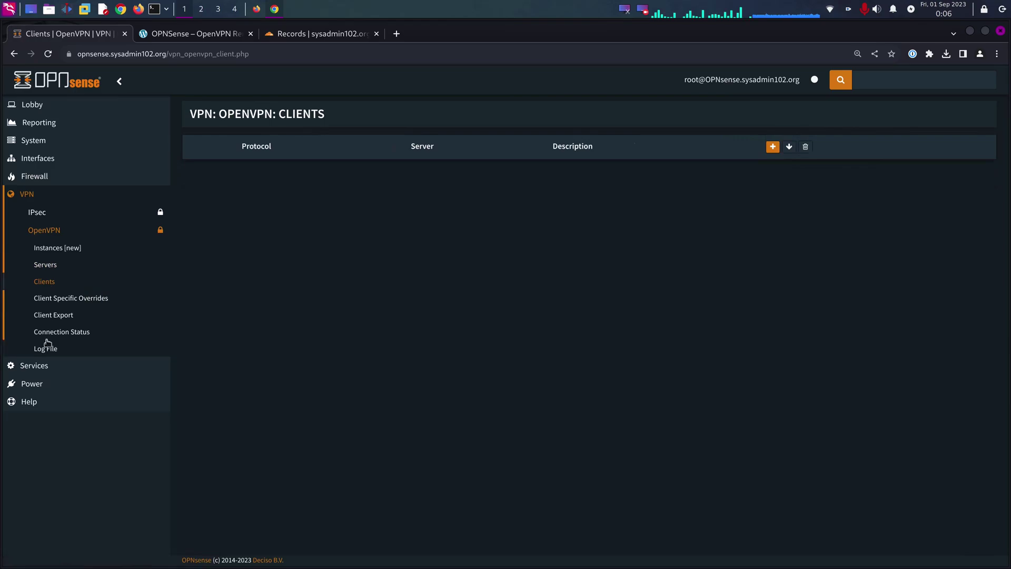
{"action": "left_click", "coordinate": [52, 318]}
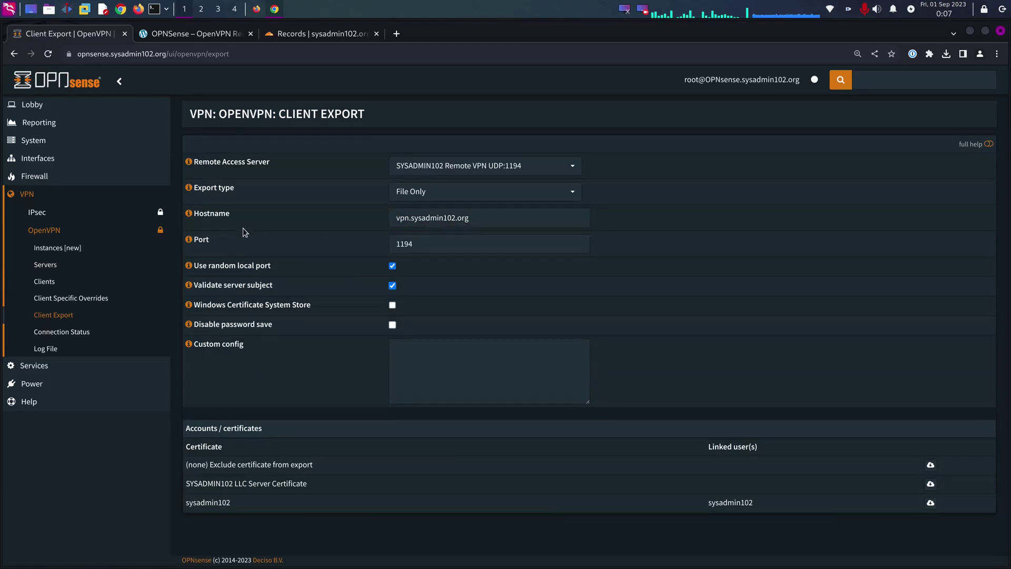
{"action": "left_click", "coordinate": [456, 237]}
{"action": "left_click", "coordinate": [455, 218]}
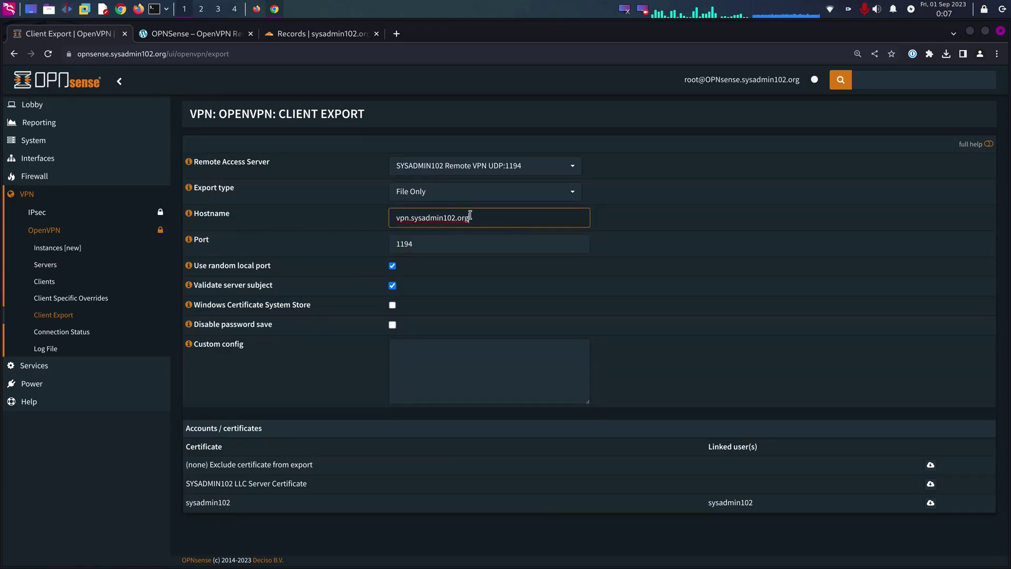
{"action": "triple_click", "coordinate": [469, 217]}
{"action": "left_click", "coordinate": [721, 213]}
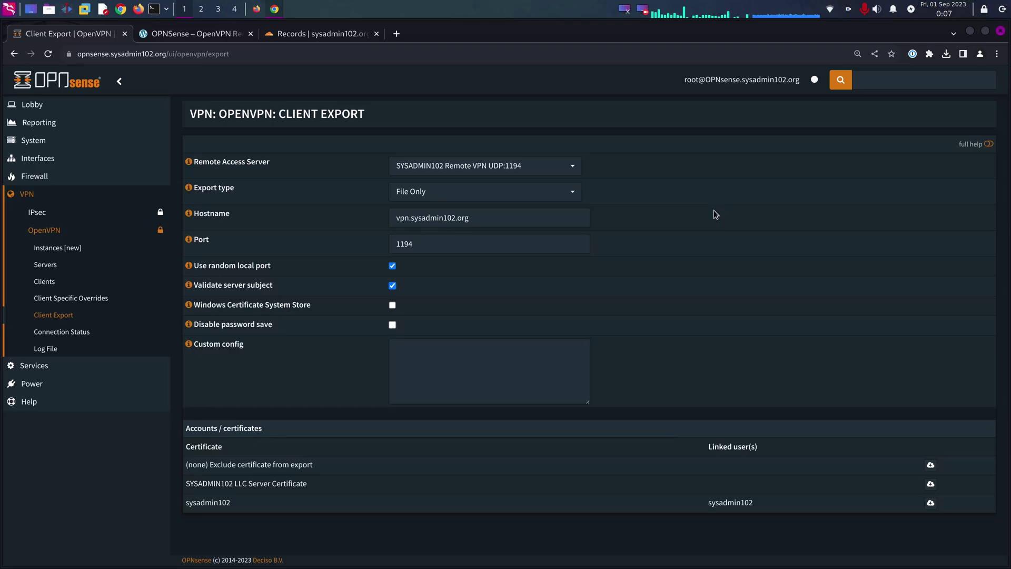
{"action": "left_click", "coordinate": [419, 198]}
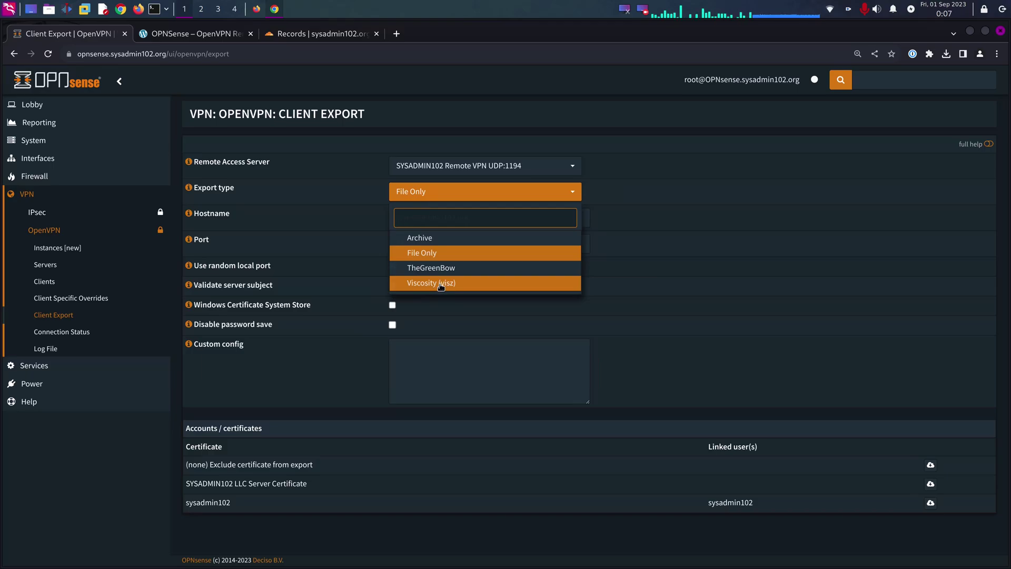
{"action": "left_click", "coordinate": [412, 258]}
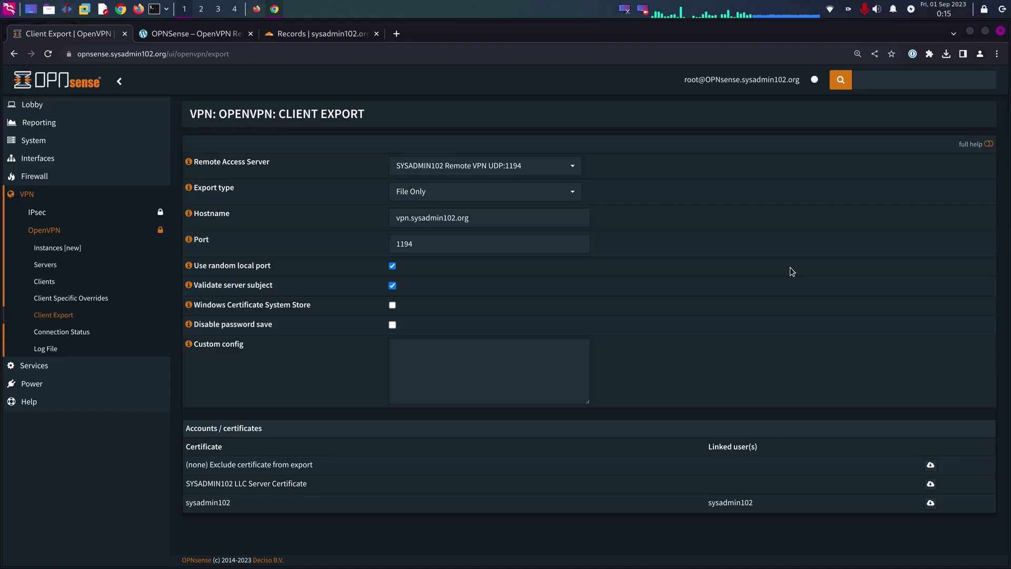
- Return to the blog article and scroll down to Step 6 on testing the VPN
{"action": "left_click", "coordinate": [220, 36]}
{"action": "scroll", "coordinate": [477, 339], "scroll_direction": "down", "scroll_amount": 10}
{"action": "scroll", "coordinate": [476, 339], "scroll_direction": "down", "scroll_amount": 20}
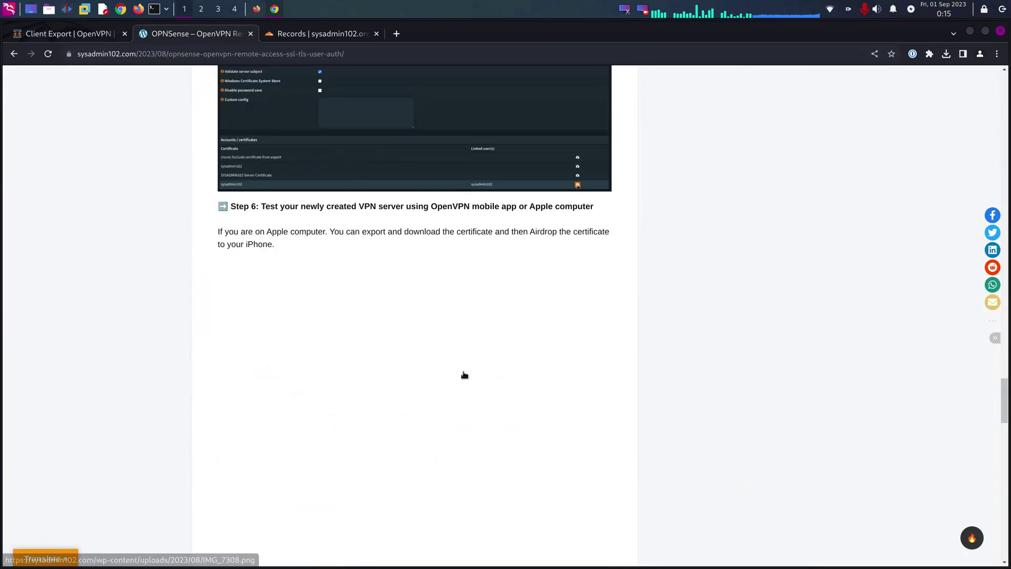